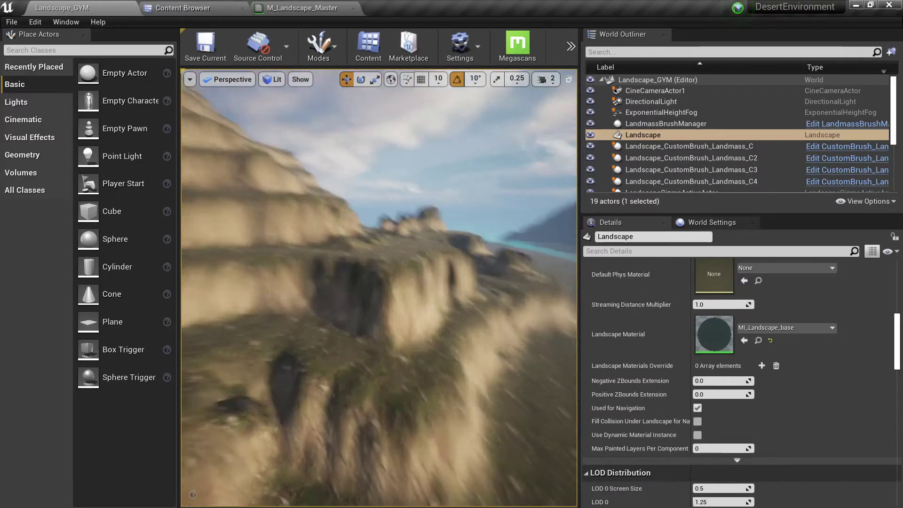
- Examine how the rock and ground textures blend across the landscape's cliffs, slopes and flat areas
{"action": "right_click_drag", "start_coordinate": [444, 386], "coordinate": [346, 339]}
{"action": "key", "text": "e"}
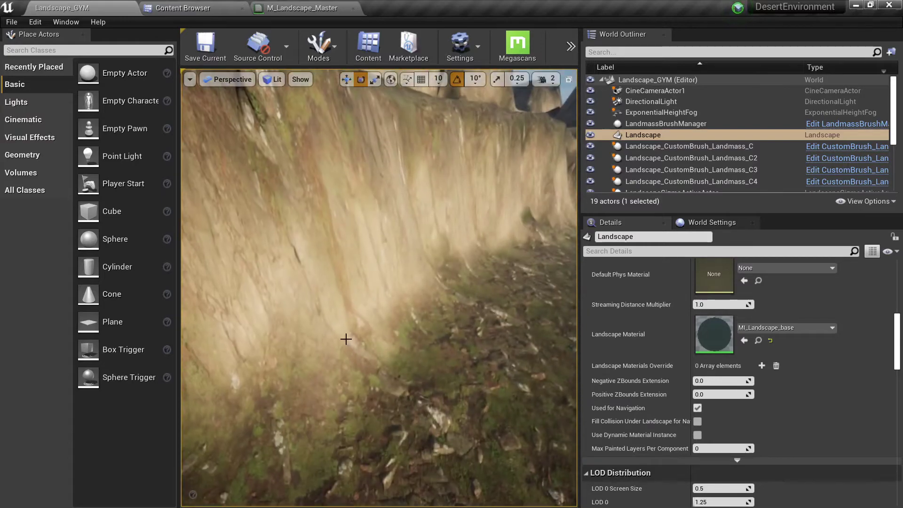
{"action": "right_click_drag", "start_coordinate": [399, 209], "coordinate": [466, 278]}
{"action": "key", "text": "Escape"}
{"action": "left_click", "coordinate": [354, 113]}
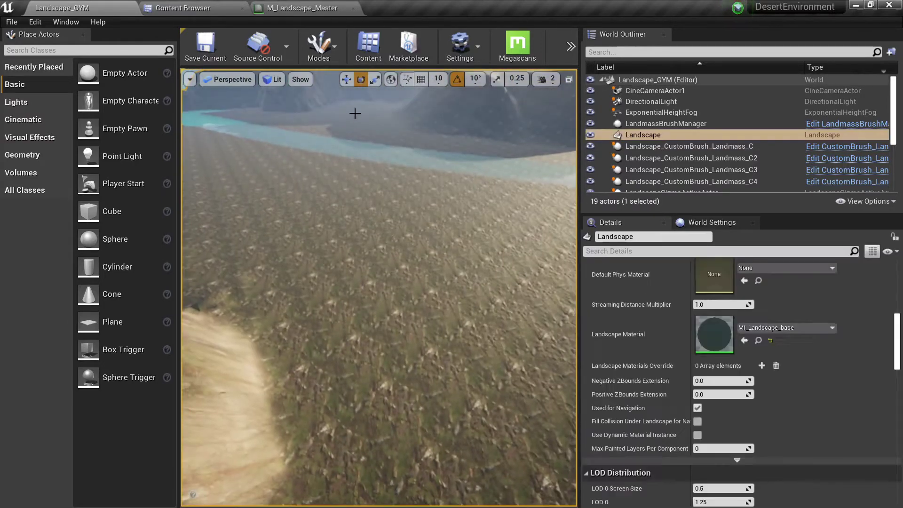
{"action": "right_click_drag", "start_coordinate": [379, 288], "coordinate": [282, 268]}
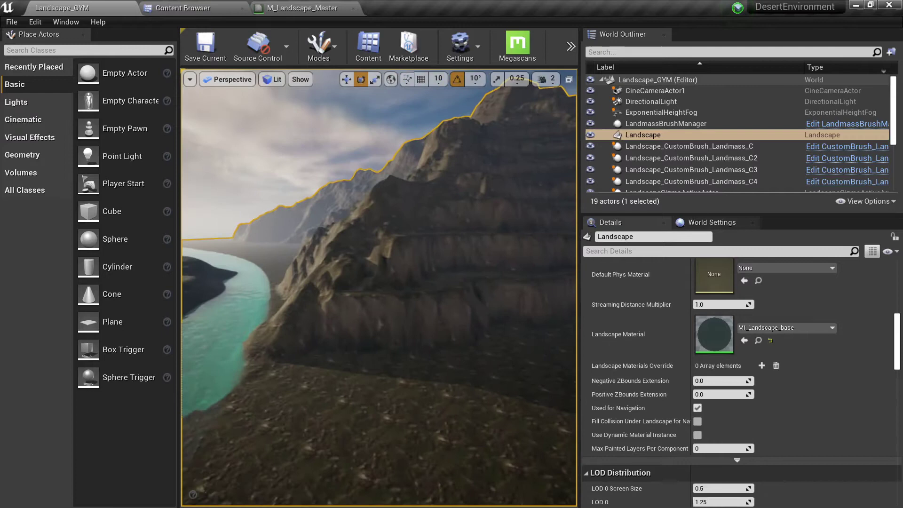
{"action": "right_click_drag", "start_coordinate": [379, 288], "coordinate": [426, 230]}
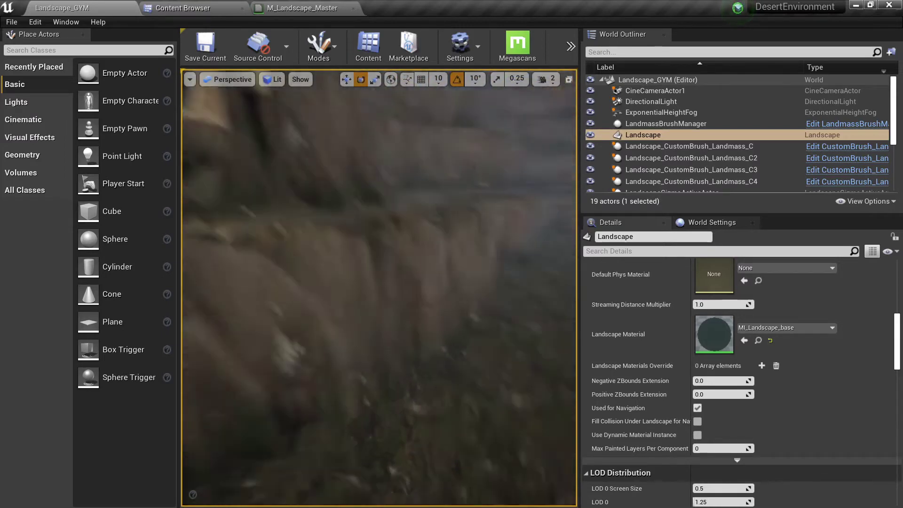
{"action": "right_click_drag", "start_coordinate": [378, 288], "coordinate": [465, 263]}
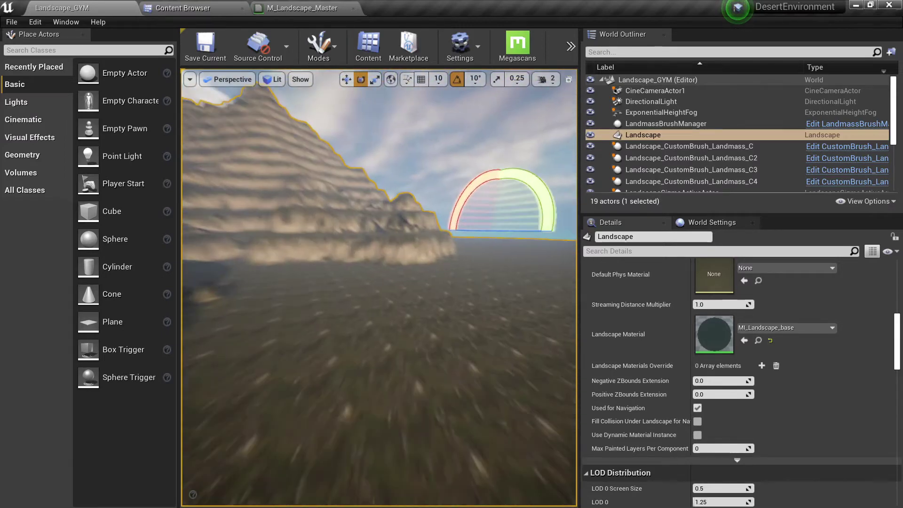
{"action": "right_click_drag", "start_coordinate": [338, 266], "coordinate": [329, 267]}
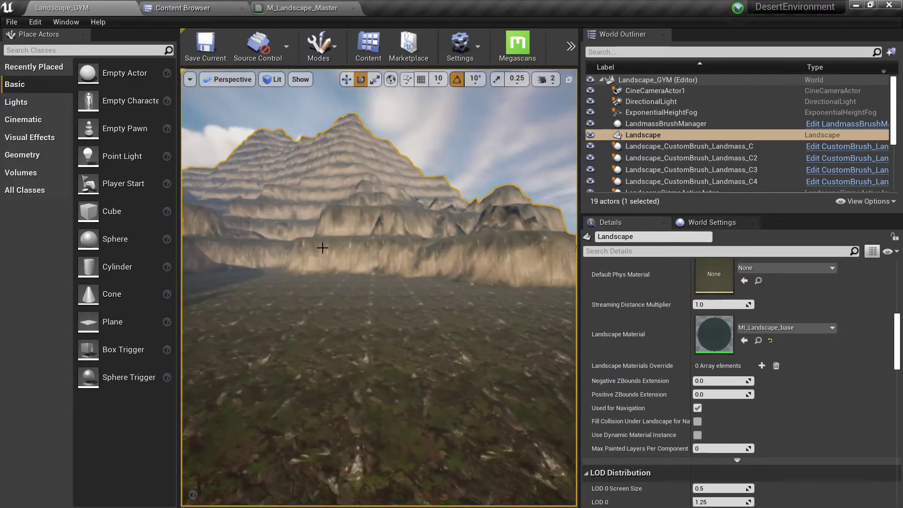
- Switch to the M_Landscape_Master material graph and move the SlopeMask node up level with the Slope mask parameter
{"action": "left_click", "coordinate": [226, 5]}
{"action": "left_click", "coordinate": [293, 5]}
{"action": "right_click_drag", "start_coordinate": [397, 161], "coordinate": [391, 206]}
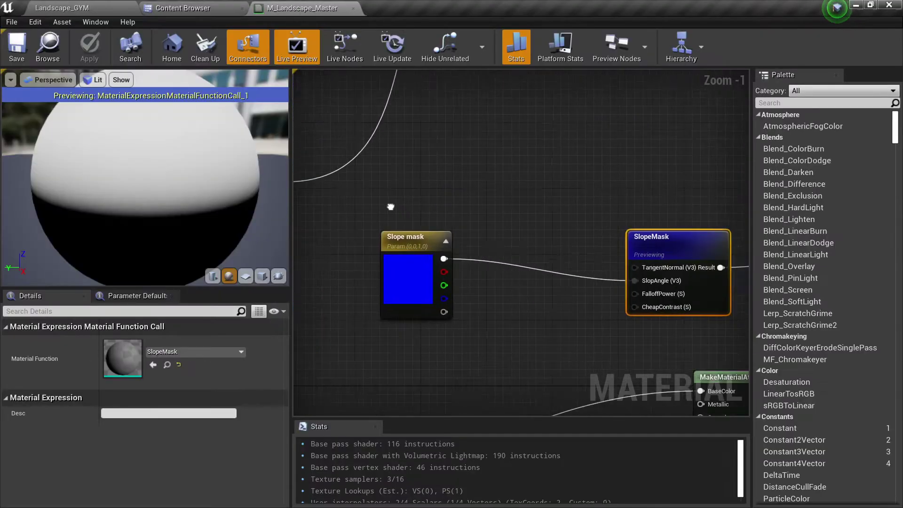
{"action": "scroll", "coordinate": [561, 205], "scroll_direction": "up", "scroll_amount": 1}
{"action": "right_click_drag", "start_coordinate": [625, 214], "coordinate": [526, 225]}
{"action": "scroll", "coordinate": [525, 226], "scroll_direction": "down", "scroll_amount": 3}
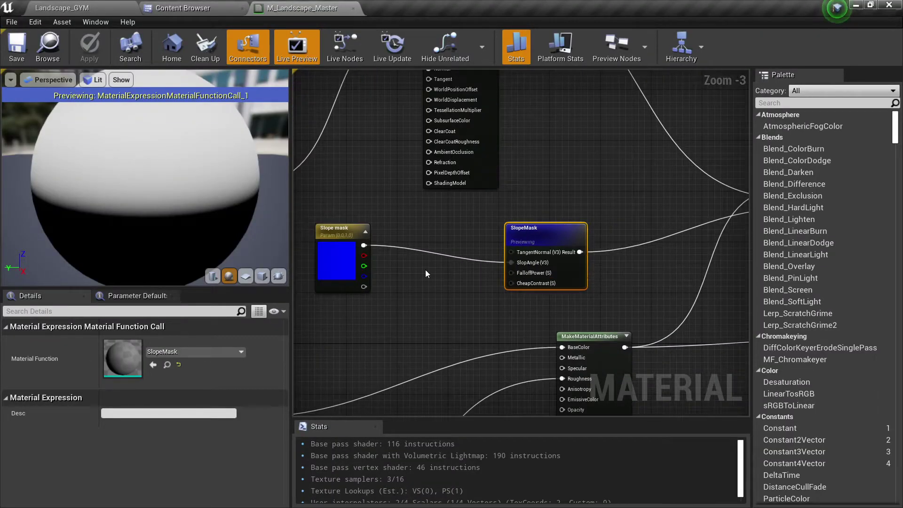
{"action": "scroll", "coordinate": [409, 254], "scroll_direction": "up", "scroll_amount": 3}
{"action": "left_click", "coordinate": [402, 249]}
{"action": "left_click", "coordinate": [693, 191]}
{"action": "right_click_drag", "start_coordinate": [694, 190], "coordinate": [518, 219]}
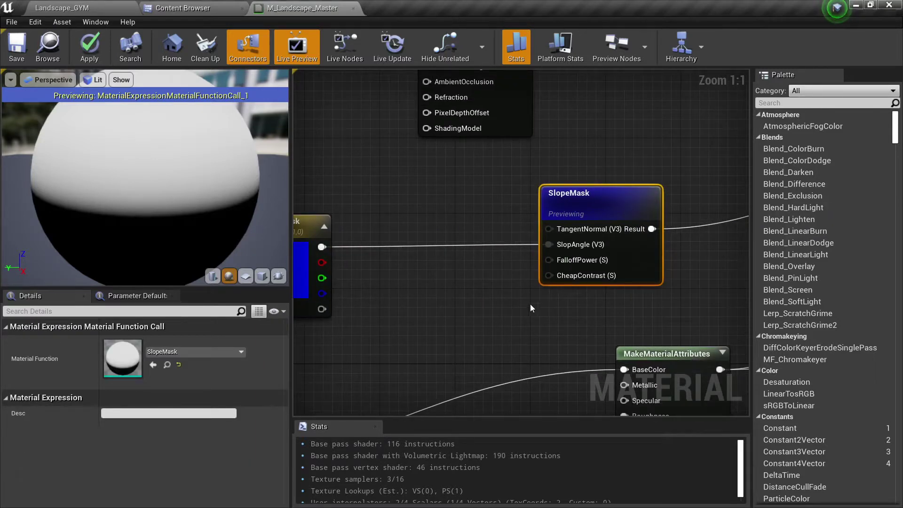
- Connect the RGB output of the normal map Texture Sample to the TangentNormal input of SlopeMask
{"action": "scroll", "coordinate": [540, 238], "scroll_direction": "down", "scroll_amount": 3}
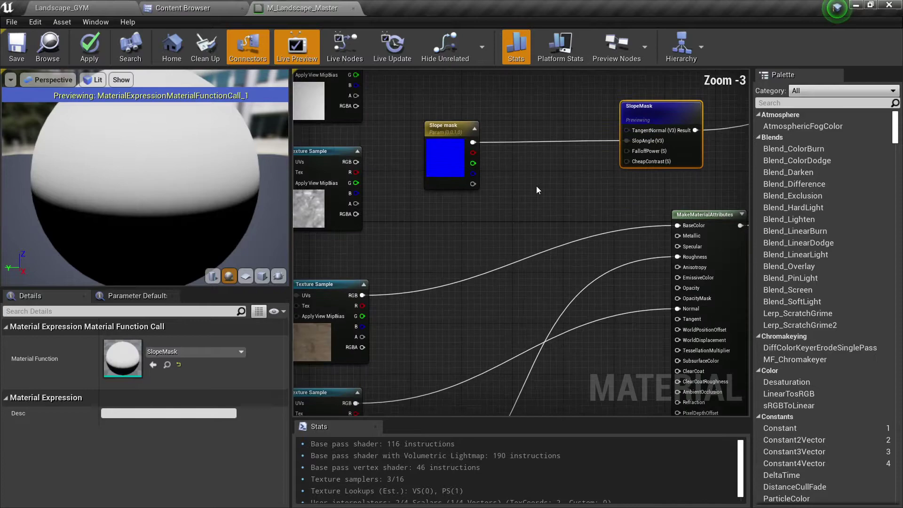
{"action": "scroll", "coordinate": [407, 227], "scroll_direction": "down", "scroll_amount": 4}
{"action": "scroll", "coordinate": [393, 196], "scroll_direction": "up", "scroll_amount": 8}
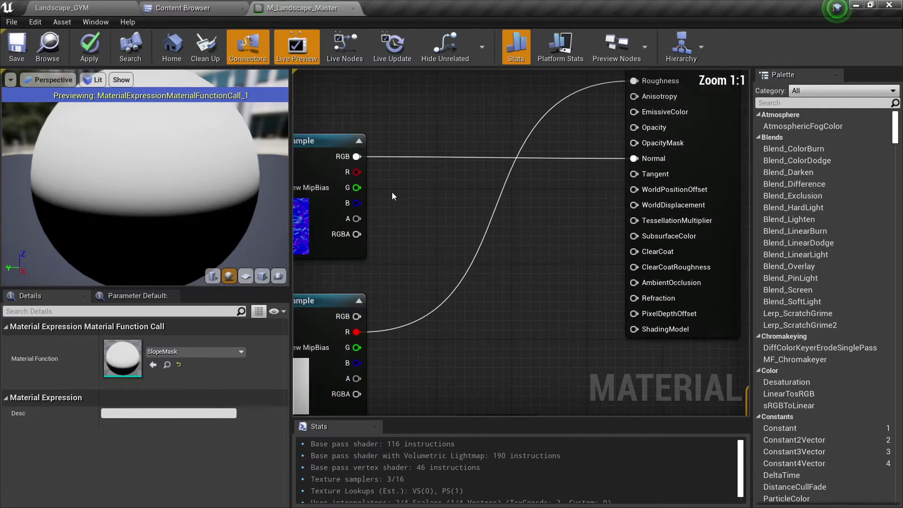
{"action": "left_click_drag", "start_coordinate": [358, 158], "coordinate": [648, 147]}
{"action": "right_click_drag", "start_coordinate": [647, 148], "coordinate": [484, 212]}
{"action": "scroll", "coordinate": [146, 183], "scroll_direction": "down", "scroll_amount": 8}
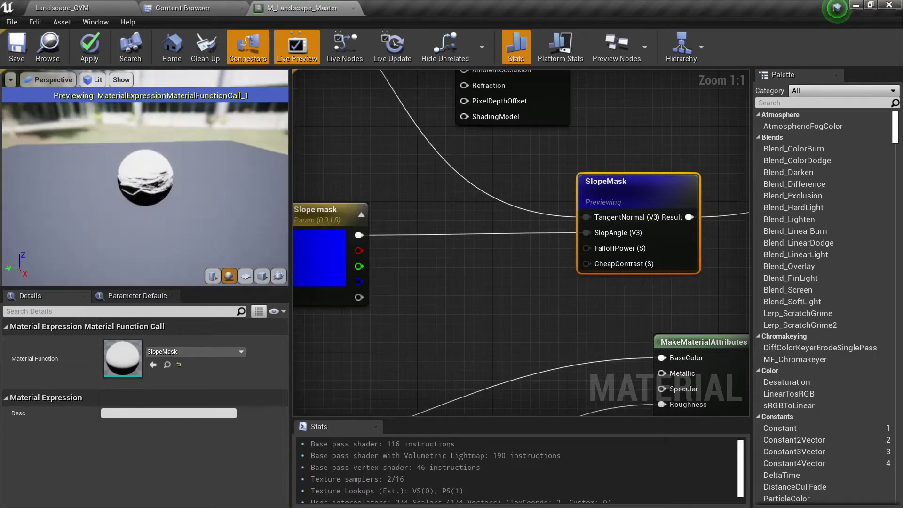
- Apply the material changes and examine the rock and ground blending on the level's mountain slopes
{"action": "left_click_drag", "start_coordinate": [146, 183], "coordinate": [146, 164]}
{"action": "right_click_drag", "start_coordinate": [146, 183], "coordinate": [145, 221]}
{"action": "left_click_drag", "start_coordinate": [146, 183], "coordinate": [117, 179]}
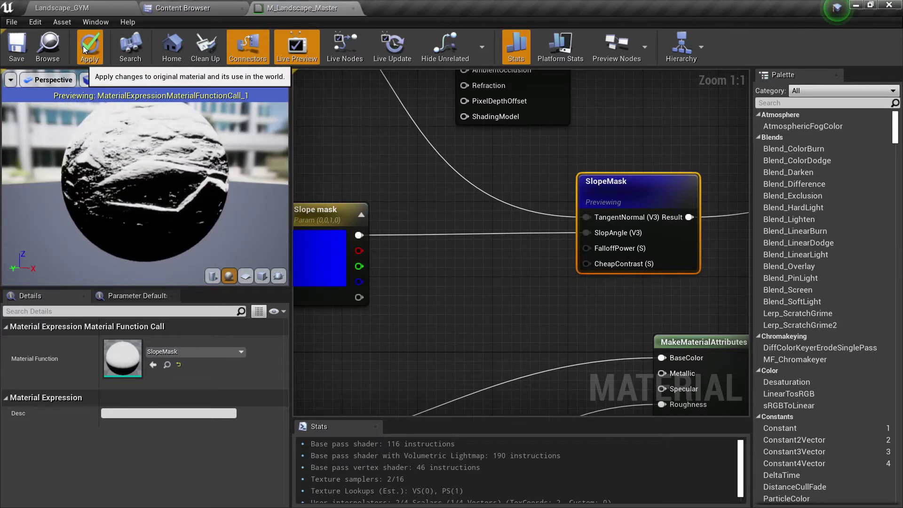
{"action": "left_click", "coordinate": [85, 50]}
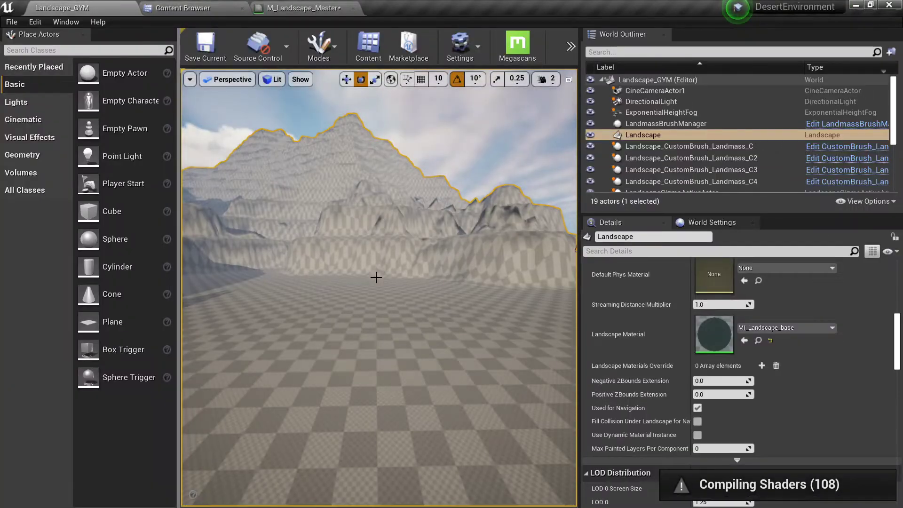
{"action": "key", "text": "w"}
{"action": "right_click_drag", "start_coordinate": [376, 278], "coordinate": [319, 291]}
{"action": "key", "text": "Escape"}
{"action": "key", "text": "w"}
{"action": "right_click_drag", "start_coordinate": [403, 296], "coordinate": [407, 298]}
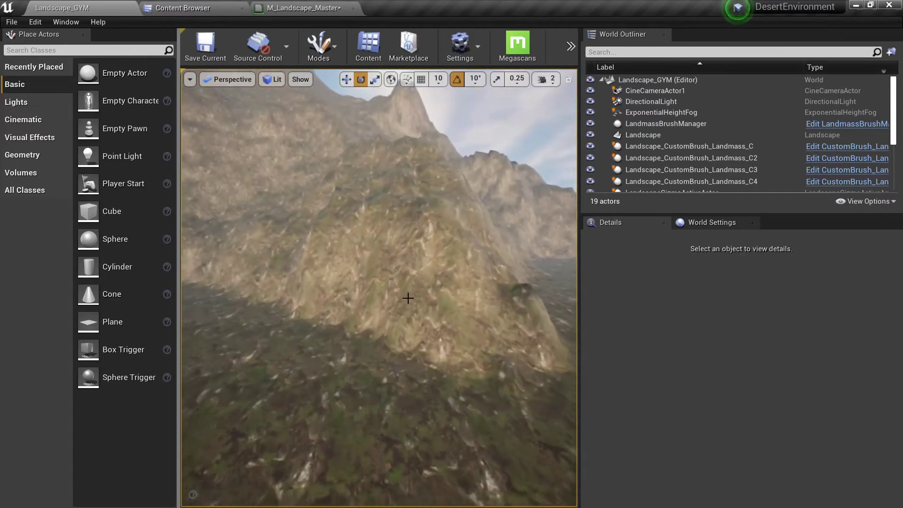
- Save M_Landscape_Master and move the Slope mask parameter and the SlopeMask node higher in the graph
{"action": "left_click", "coordinate": [258, 6]}
{"action": "right_click_drag", "start_coordinate": [393, 183], "coordinate": [446, 214]}
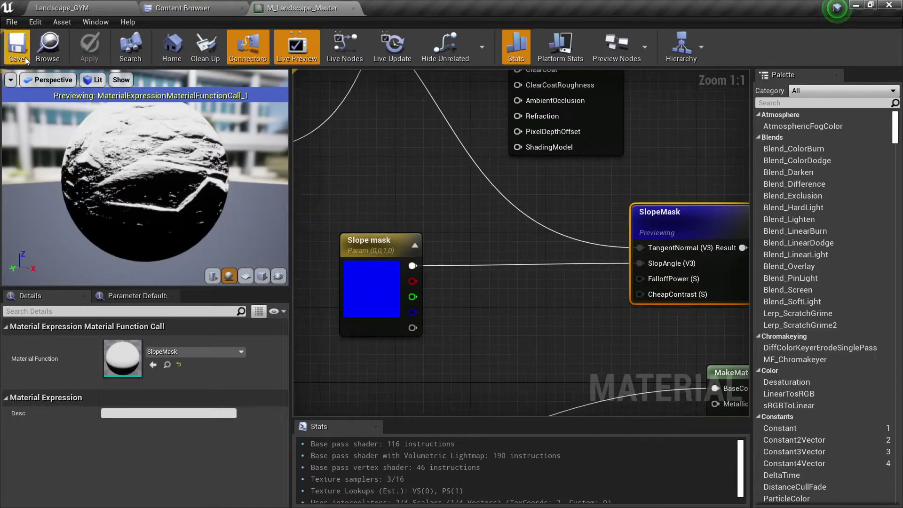
{"action": "left_click_drag", "start_coordinate": [363, 248], "coordinate": [344, 164]}
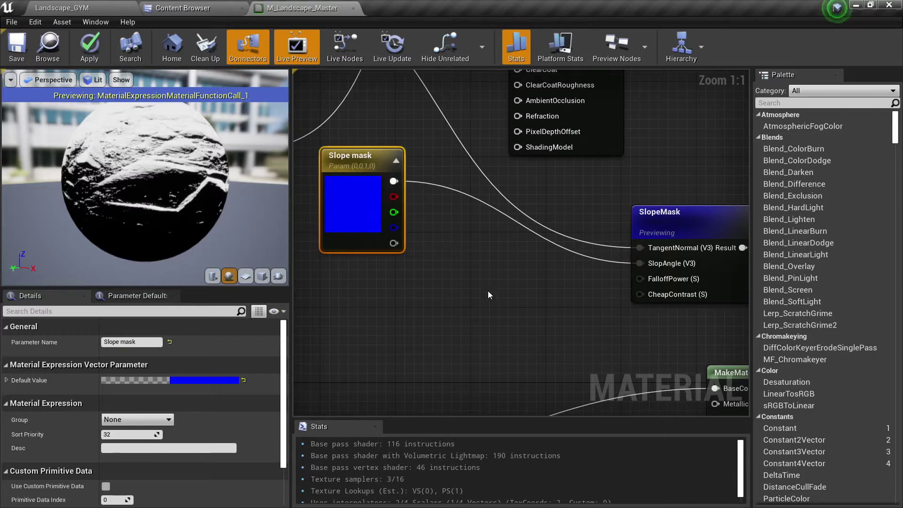
{"action": "right_click_drag", "start_coordinate": [521, 287], "coordinate": [403, 248]}
{"action": "left_click_drag", "start_coordinate": [532, 233], "coordinate": [494, 214]}
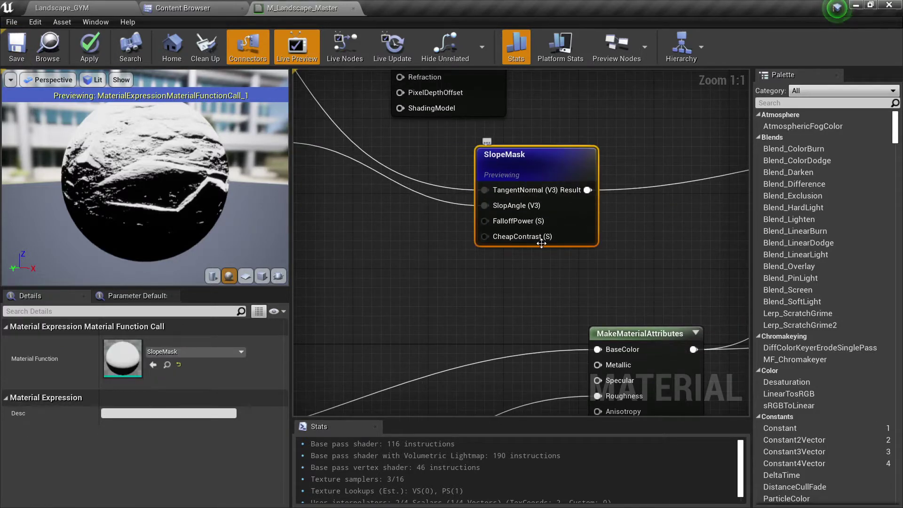
{"action": "right_click_drag", "start_coordinate": [398, 242], "coordinate": [479, 242]}
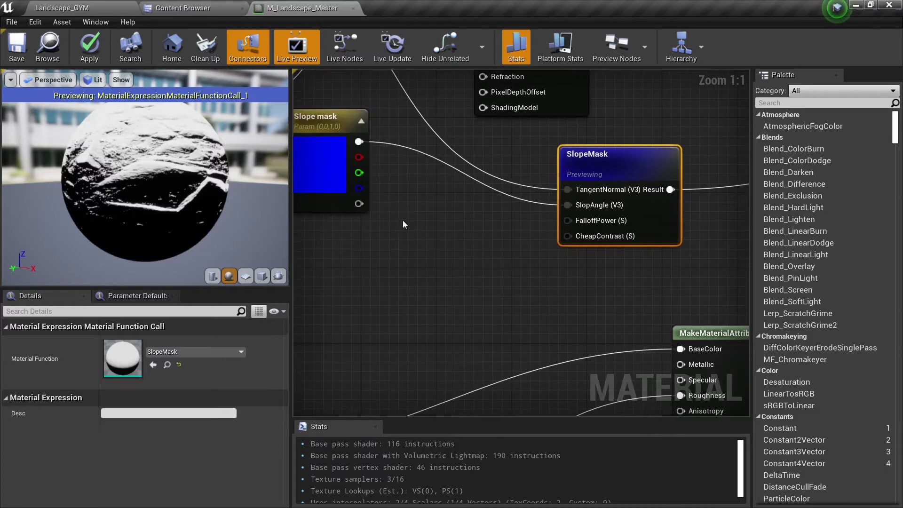
{"action": "right_click_drag", "start_coordinate": [403, 224], "coordinate": [429, 232]}
{"action": "left_click", "coordinate": [435, 241]}
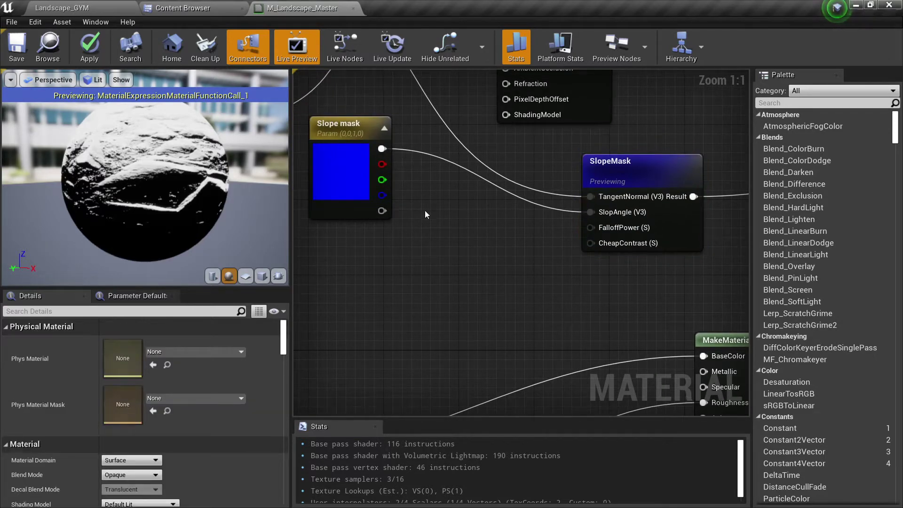
- Add a constant below the Slope mask parameter and convert it to a scalar parameter named Slope Falloff
{"action": "left_click", "coordinate": [440, 228]}
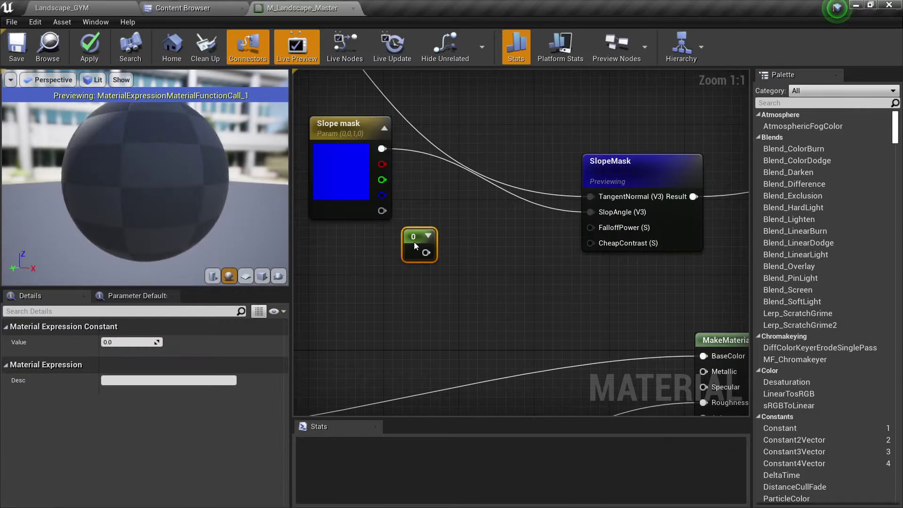
{"action": "right_click", "coordinate": [440, 232]}
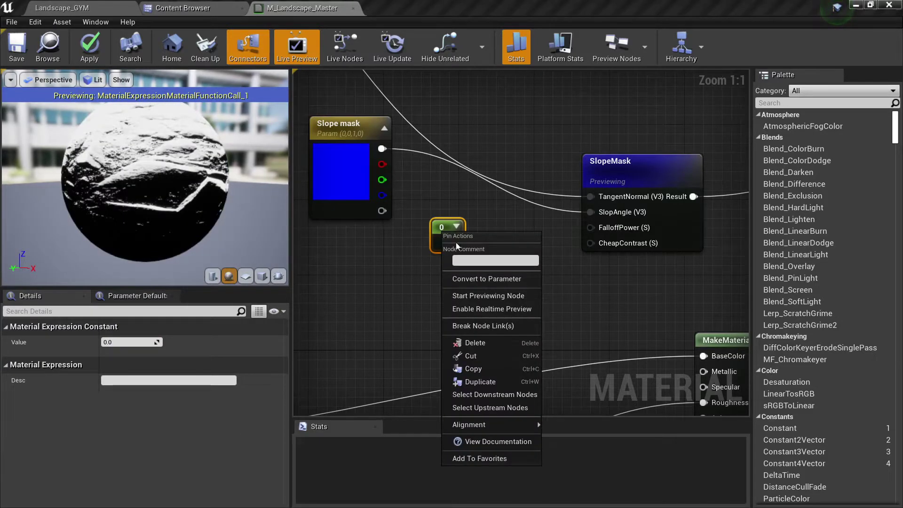
{"action": "left_click", "coordinate": [473, 280]}
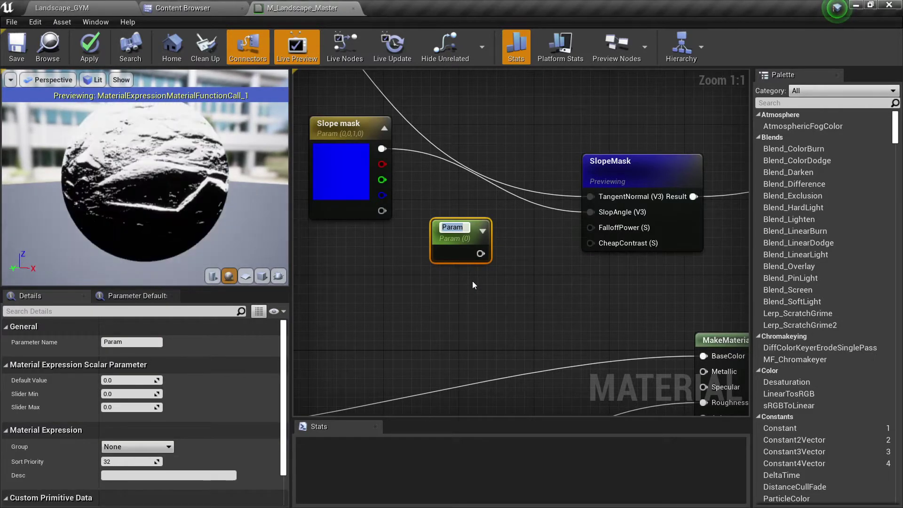
{"action": "type", "text": "Al"}
{"action": "key", "text": "BackSpace"}
{"action": "key", "text": "BackSpace"}
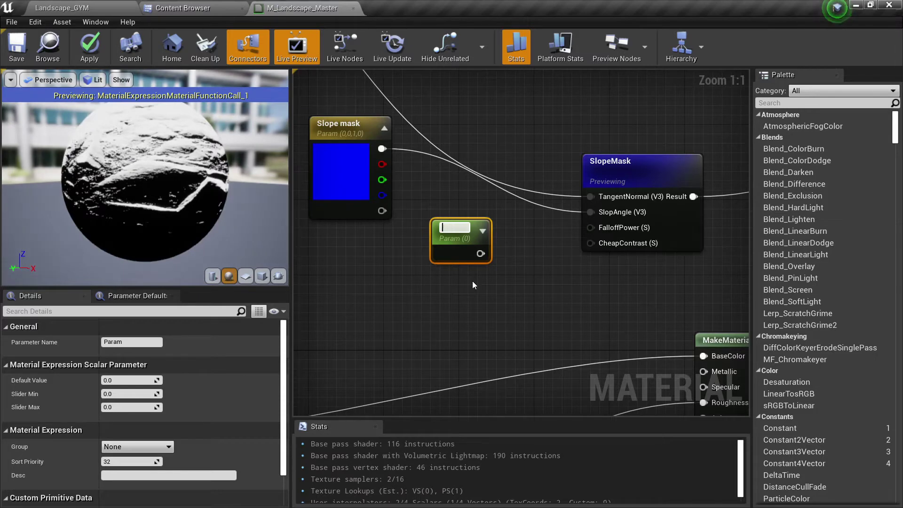
{"action": "type", "text": "Slope Falloff"}
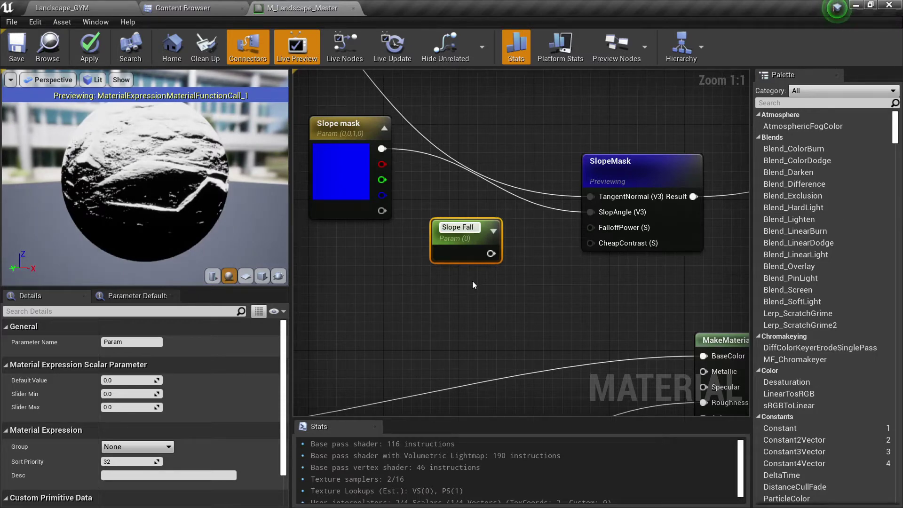
{"action": "key", "text": "Return"}
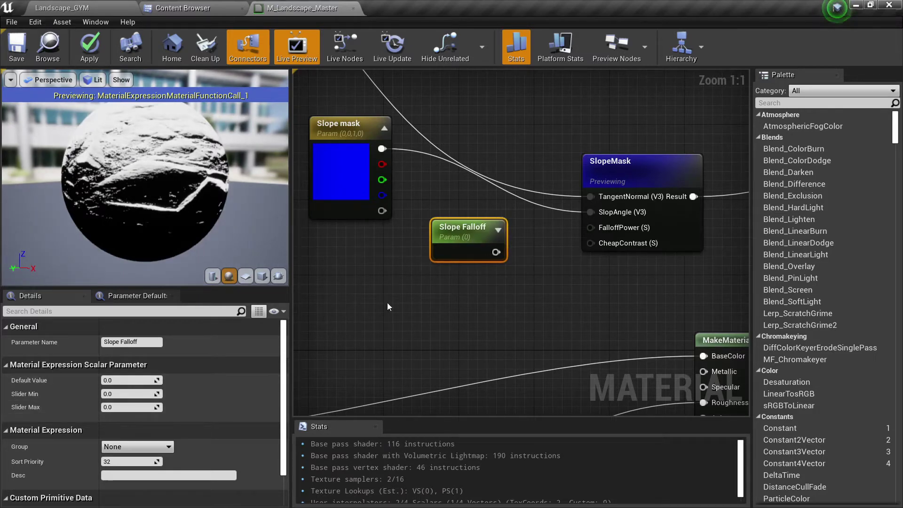
- Connect Slope Falloff to SlopeMask's FalloffPower input, and apply and save the material
{"action": "left_click_drag", "start_coordinate": [495, 252], "coordinate": [590, 228]}
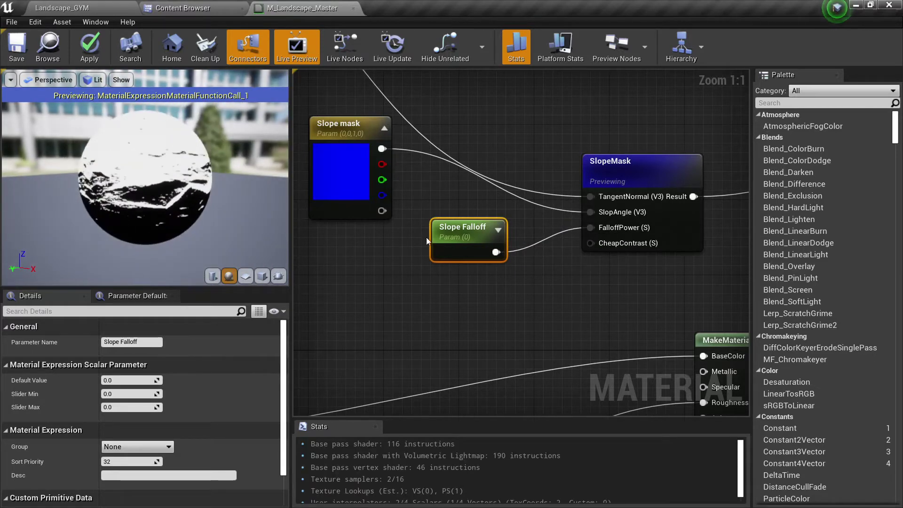
{"action": "left_click_drag", "start_coordinate": [476, 239], "coordinate": [420, 249]}
{"action": "left_click", "coordinate": [90, 57]}
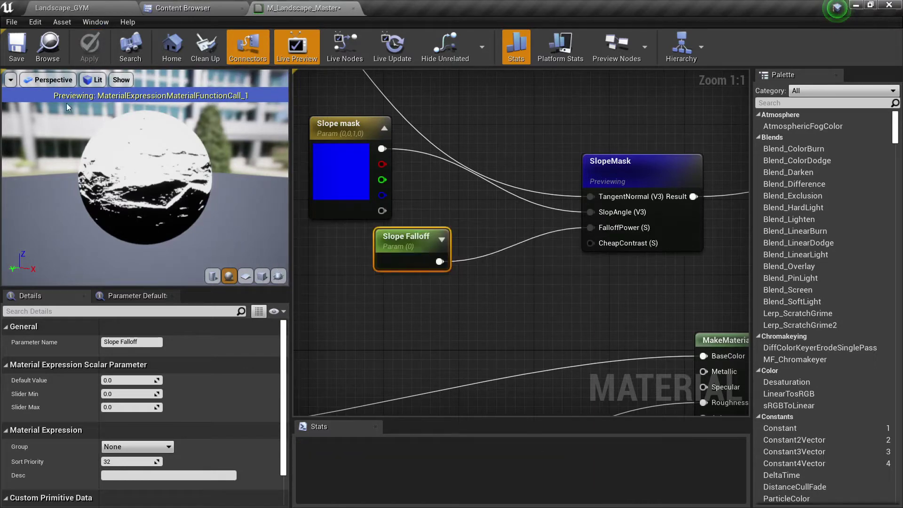
{"action": "left_click", "coordinate": [8, 54]}
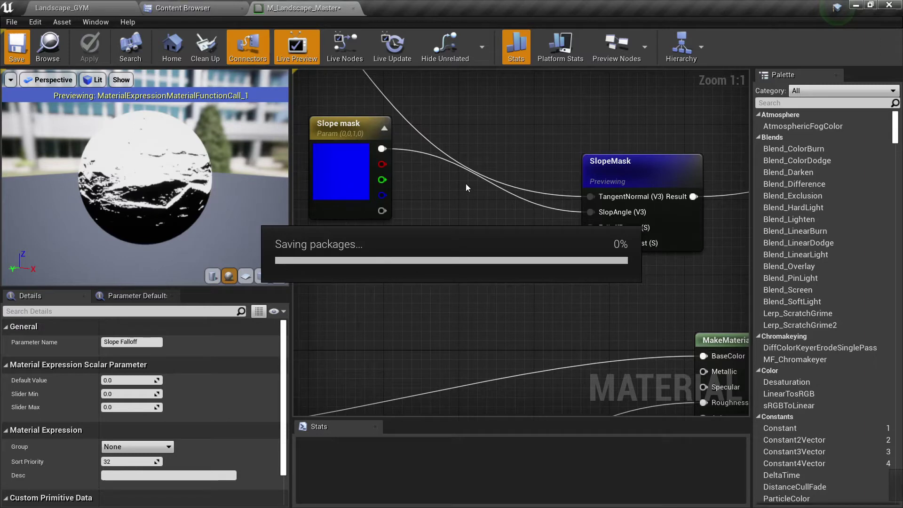
- Open the material instance MI_Landscape_base from the selected Landscape in the level and narrow its editor window
{"action": "left_click", "coordinate": [136, 7]}
{"action": "left_click", "coordinate": [284, 183]}
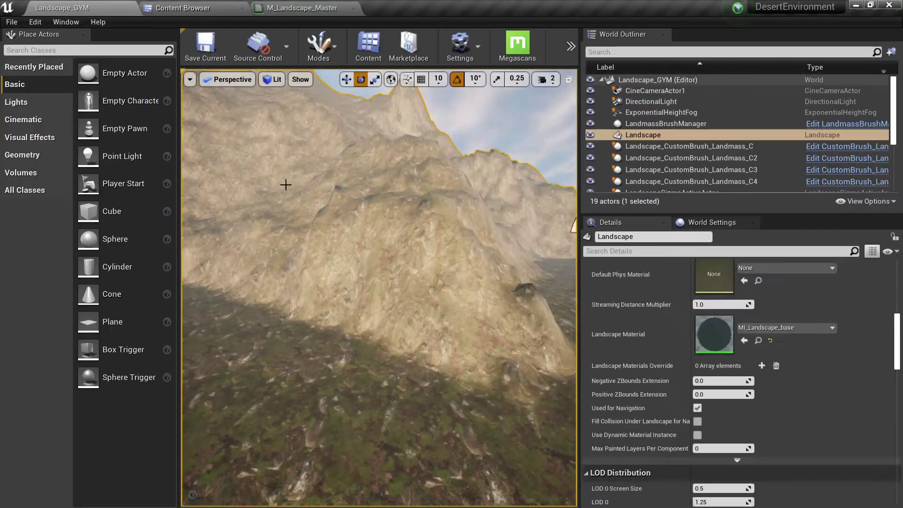
{"action": "double_click", "coordinate": [721, 340]}
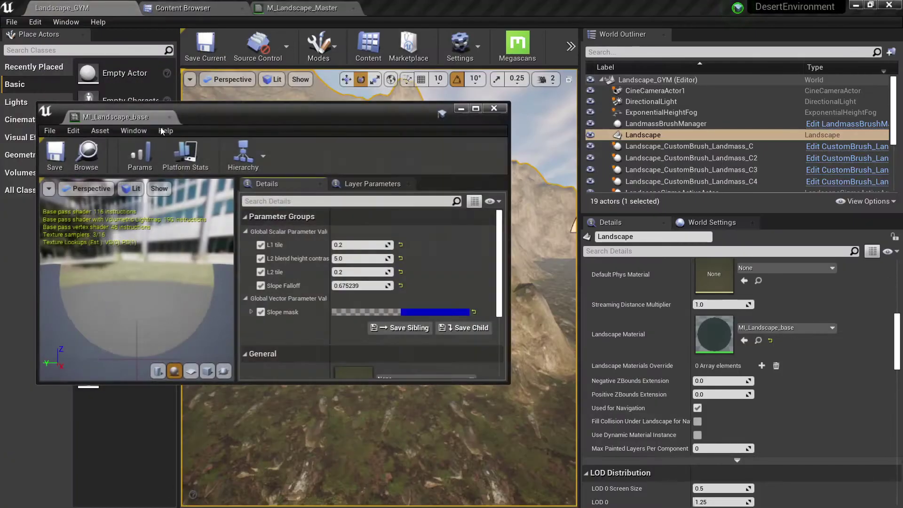
{"action": "key", "text": "w"}
{"action": "right_click_drag", "start_coordinate": [529, 261], "coordinate": [526, 262]}
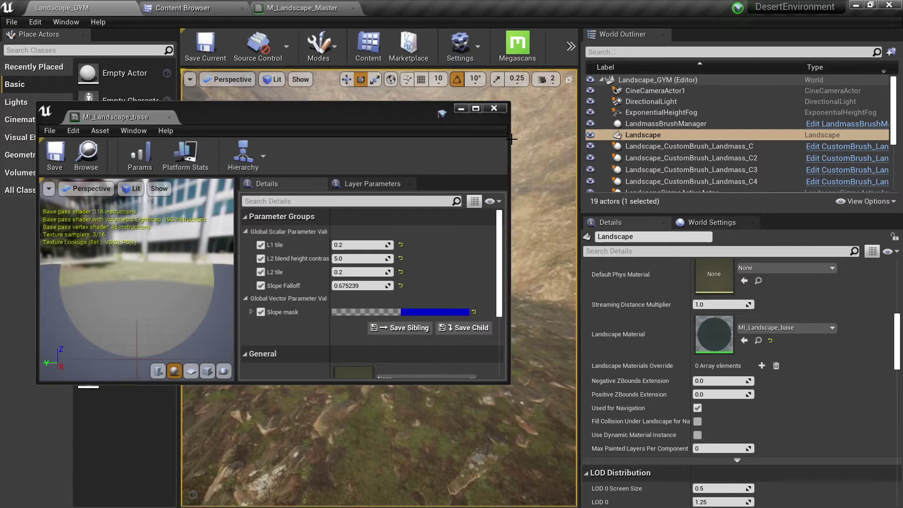
{"action": "left_click_drag", "start_coordinate": [511, 139], "coordinate": [396, 160]}
- Set Slope Falloff to about 0.378 in MI_Landscape_base while viewing the rocky slope
{"action": "right_click_drag", "start_coordinate": [461, 216], "coordinate": [460, 217]}
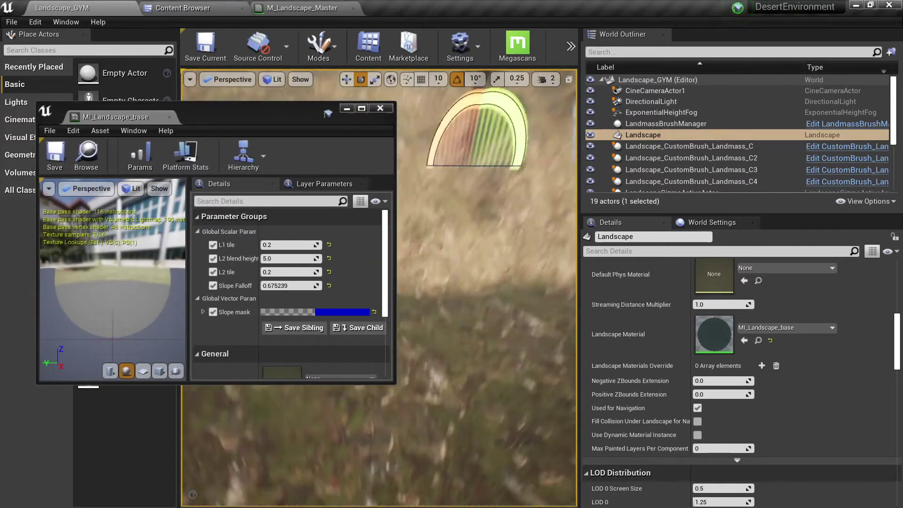
{"action": "right_click_drag", "start_coordinate": [423, 160], "coordinate": [423, 160]}
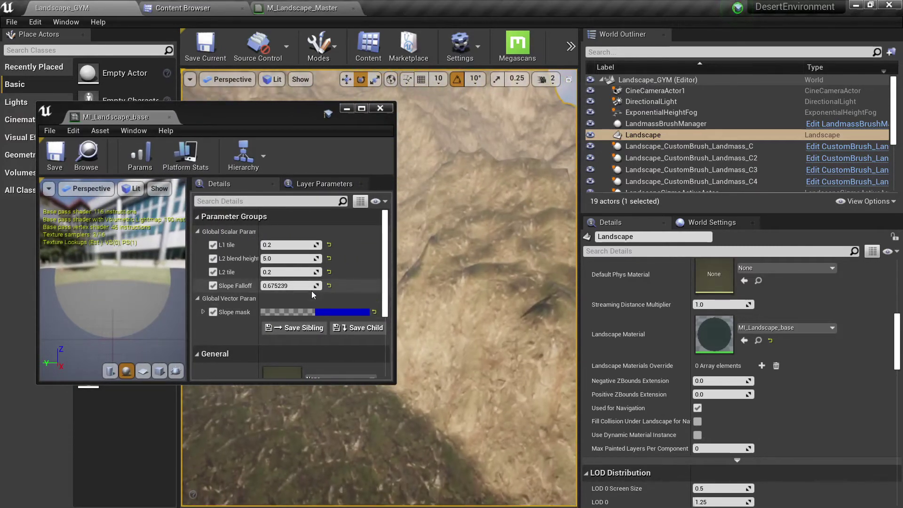
{"action": "left_click_drag", "start_coordinate": [312, 286], "coordinate": [292, 286]}
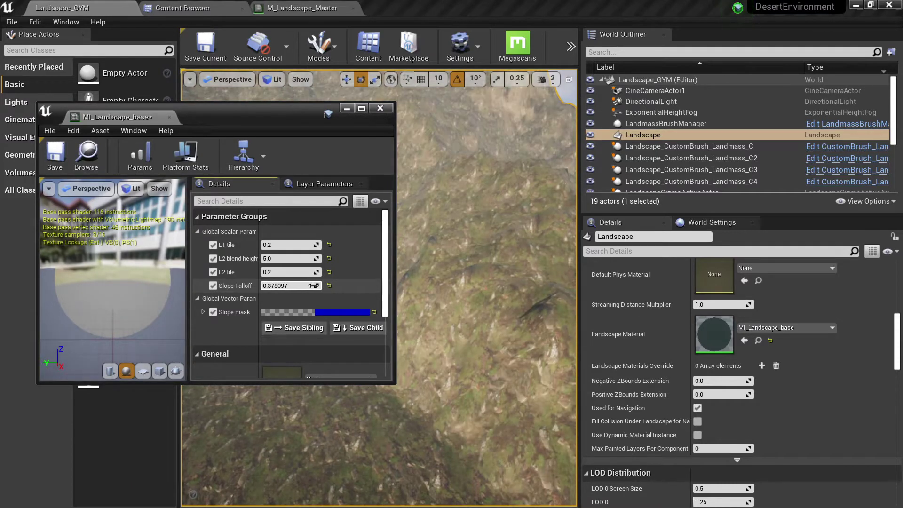
- Set Slope Falloff to about 0.530 in MI_Landscape_base and inspect the terrain blend in unlit view
{"action": "left_click_drag", "start_coordinate": [313, 286], "coordinate": [293, 285]}
{"action": "right_click_drag", "start_coordinate": [470, 292], "coordinate": [489, 258]}
{"action": "key", "text": "alt+3"}
{"action": "mouse_move", "coordinate": [503, 305]}
{"action": "right_mouse_down"}
{"action": "mouse_move", "coordinate": [529, 296]}
{"action": "mouse_move", "coordinate": [484, 282]}
{"action": "mouse_move", "coordinate": [489, 305]}
{"action": "mouse_move", "coordinate": [459, 297]}
{"action": "right_mouse_up"}
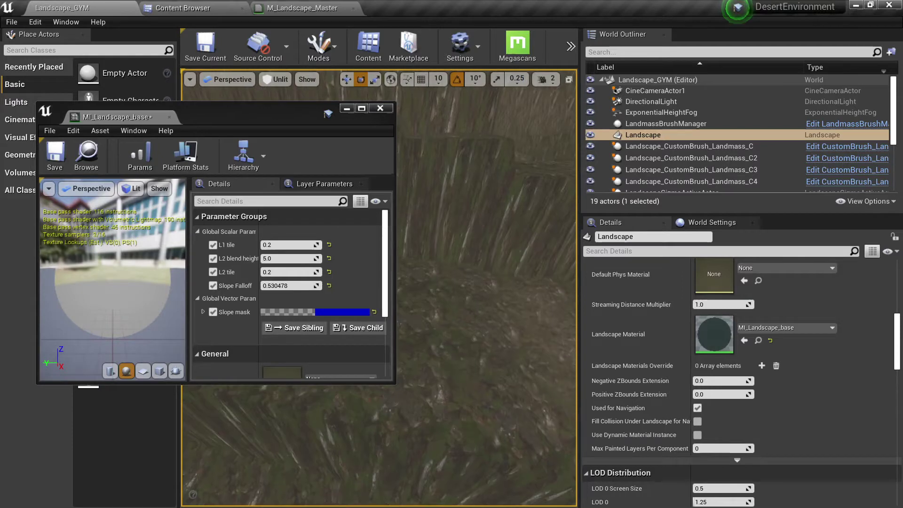
- Dock the MI_Landscape_base editor with the other editors and move the Slope Falloff node up and closer to SlopeMask in M_Landscape_Master
{"action": "left_click", "coordinate": [223, 4]}
{"action": "left_click", "coordinate": [342, 5]}
{"action": "left_click_drag", "start_coordinate": [142, 118], "coordinate": [416, 6]}
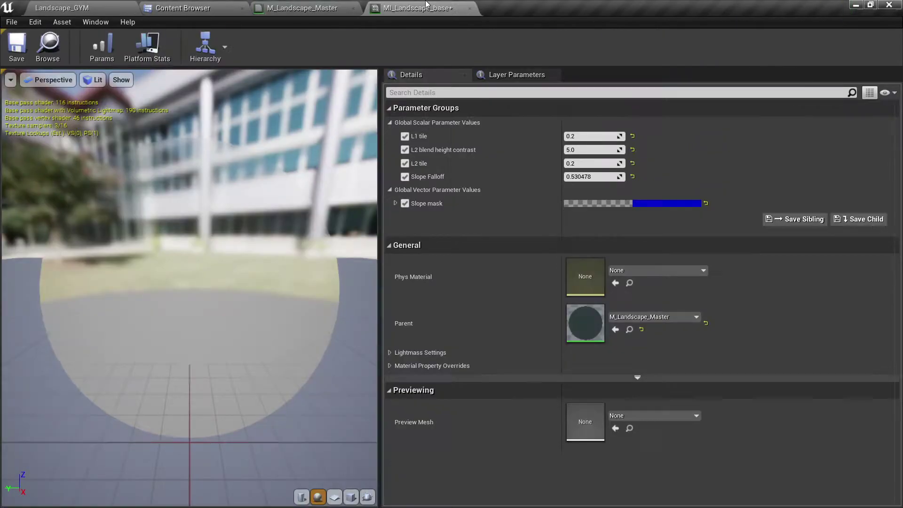
{"action": "left_click", "coordinate": [282, 4]}
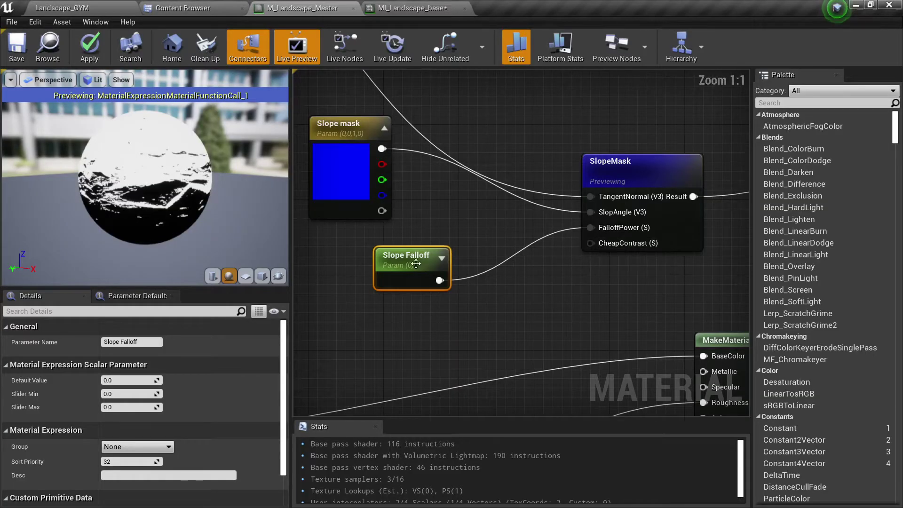
{"action": "left_click_drag", "start_coordinate": [416, 264], "coordinate": [440, 229]}
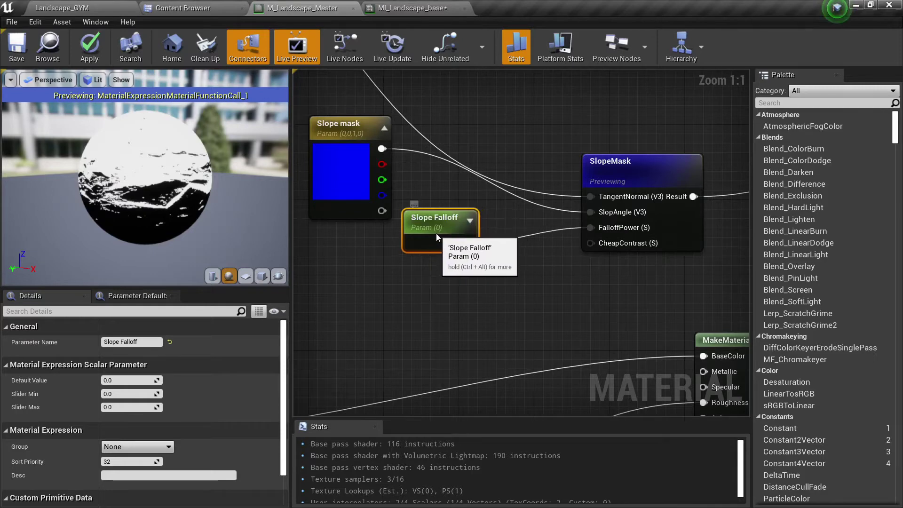
{"action": "left_click", "coordinate": [464, 304]}
{"action": "key", "text": "ctrl+v"}
{"action": "left_click_drag", "start_coordinate": [483, 318], "coordinate": [396, 285]}
{"action": "key", "text": "Delete"}
- Duplicate the Slope Falloff parameter, place the copy below it and rename it Slope Contrast
{"action": "left_click", "coordinate": [419, 230]}
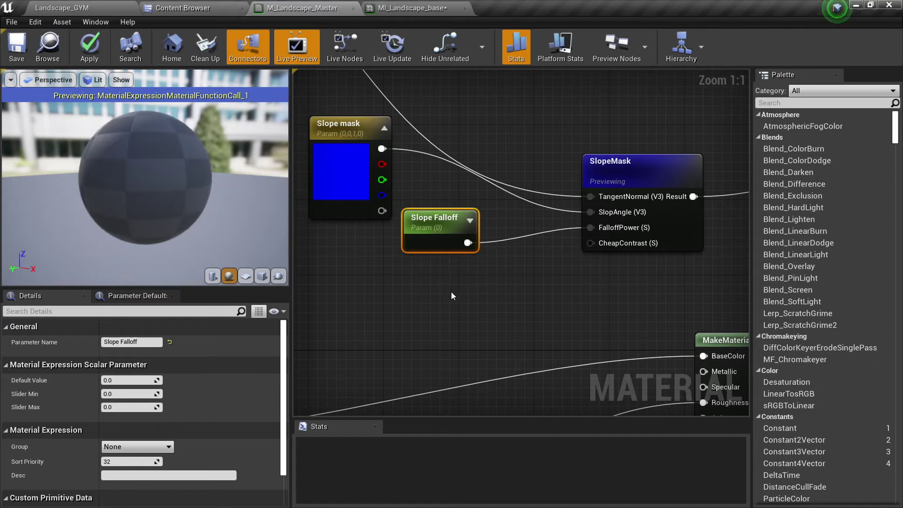
{"action": "key", "text": "ctrl+w"}
{"action": "left_click_drag", "start_coordinate": [494, 316], "coordinate": [446, 287]}
{"action": "left_click", "coordinate": [158, 341]}
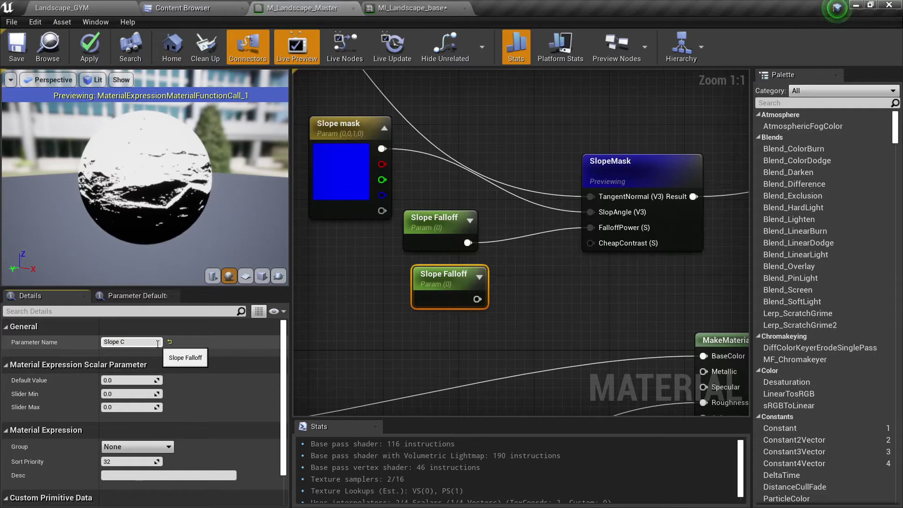
{"action": "key", "text": "Return"}
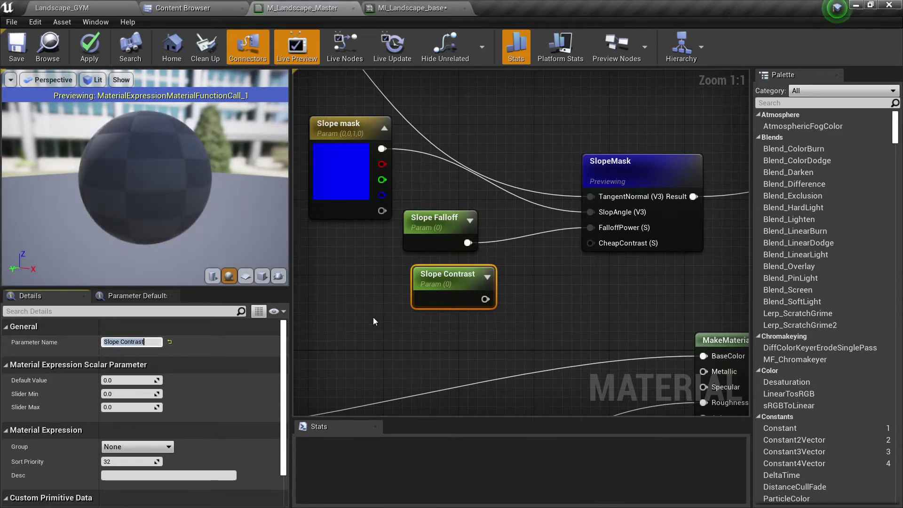
- Connect Slope Contrast to SlopeMask's CheapContrast input and apply the material
{"action": "left_click_drag", "start_coordinate": [426, 295], "coordinate": [416, 296]}
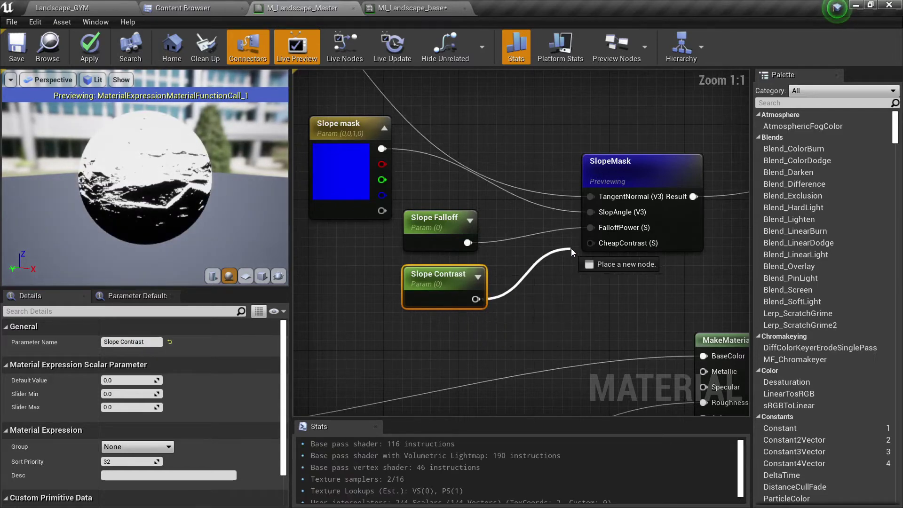
{"action": "left_click_drag", "start_coordinate": [572, 253], "coordinate": [589, 243]}
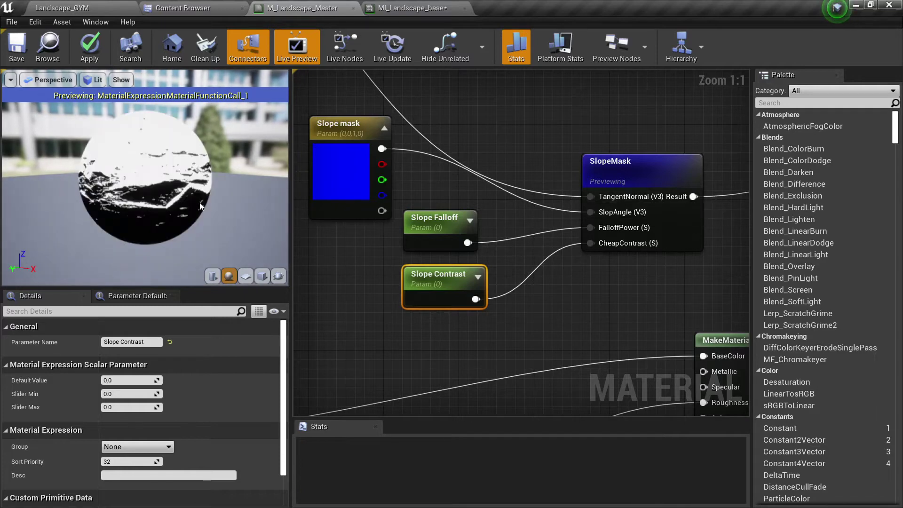
{"action": "left_click", "coordinate": [85, 58]}
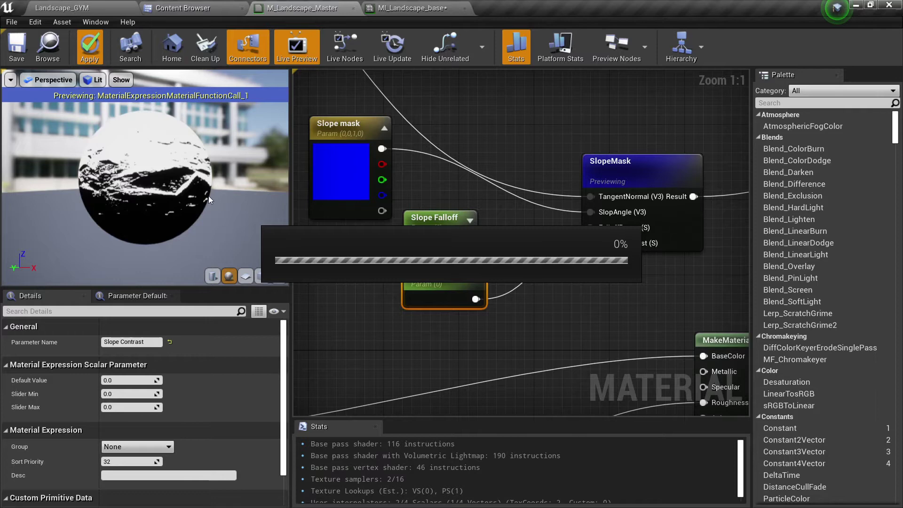
- Float the MI_Landscape_base editor over the level and enable its Slope Contrast parameter
{"action": "left_click", "coordinate": [400, 7]}
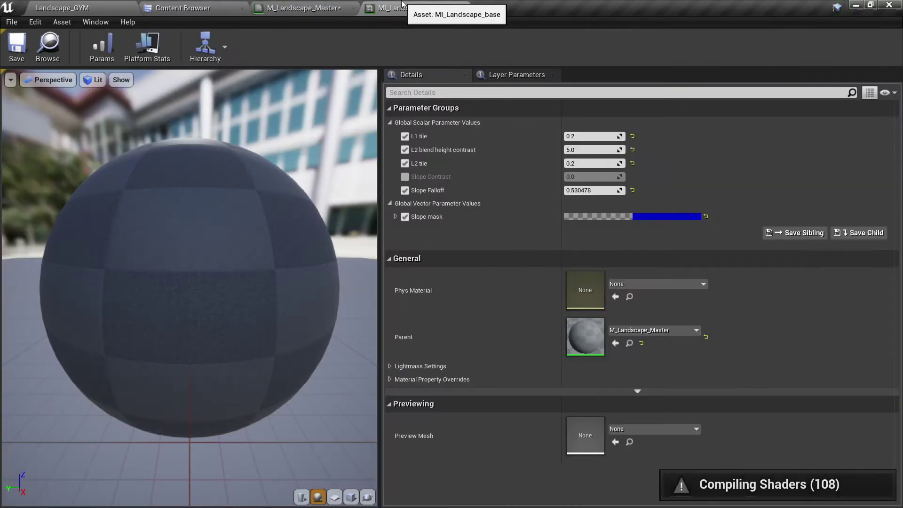
{"action": "left_click_drag", "start_coordinate": [422, 20], "coordinate": [128, 180]}
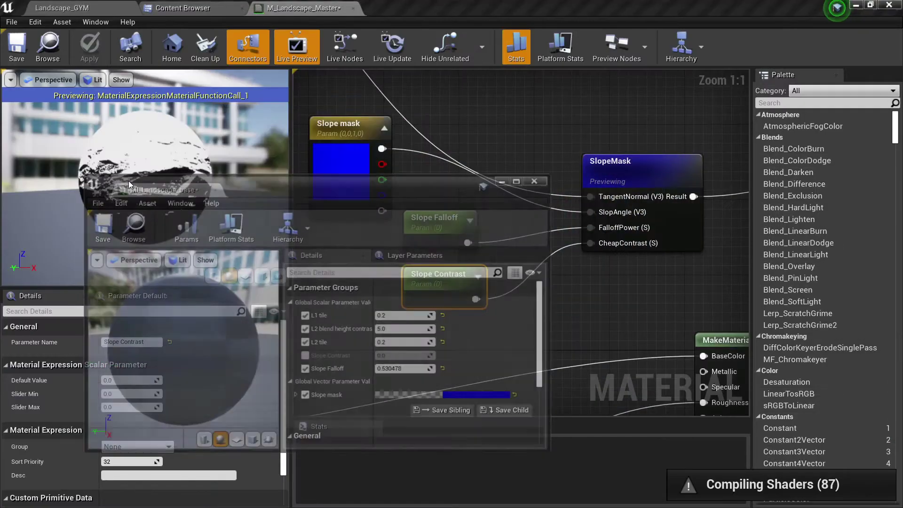
{"action": "left_click_drag", "start_coordinate": [351, 189], "coordinate": [263, 149]}
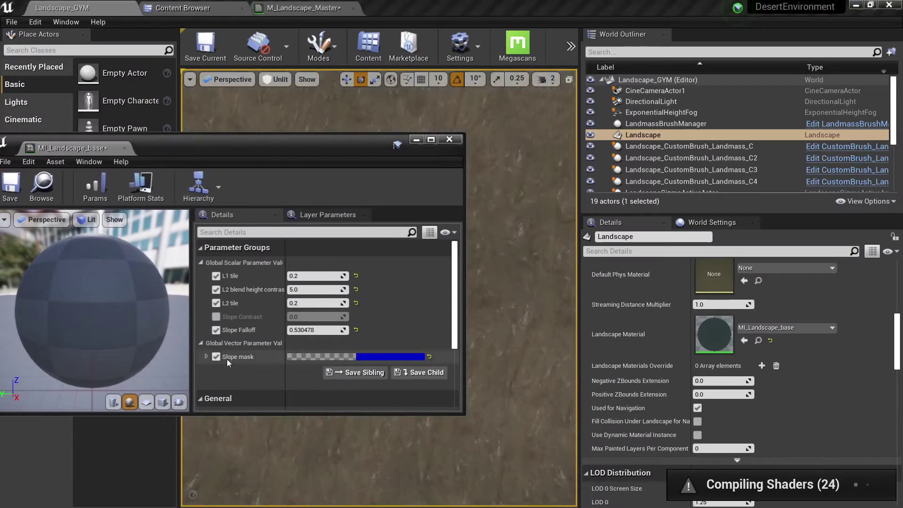
{"action": "left_click", "coordinate": [216, 317]}
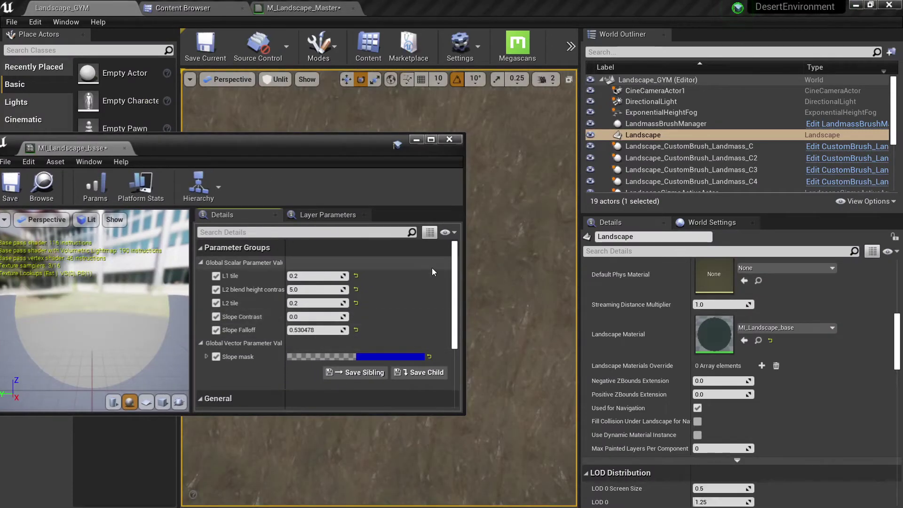
- Return the level viewport to lit shading and set Slope Contrast to 1
{"action": "right_click_drag", "start_coordinate": [490, 270], "coordinate": [508, 282]}
{"action": "key", "text": "alt+4"}
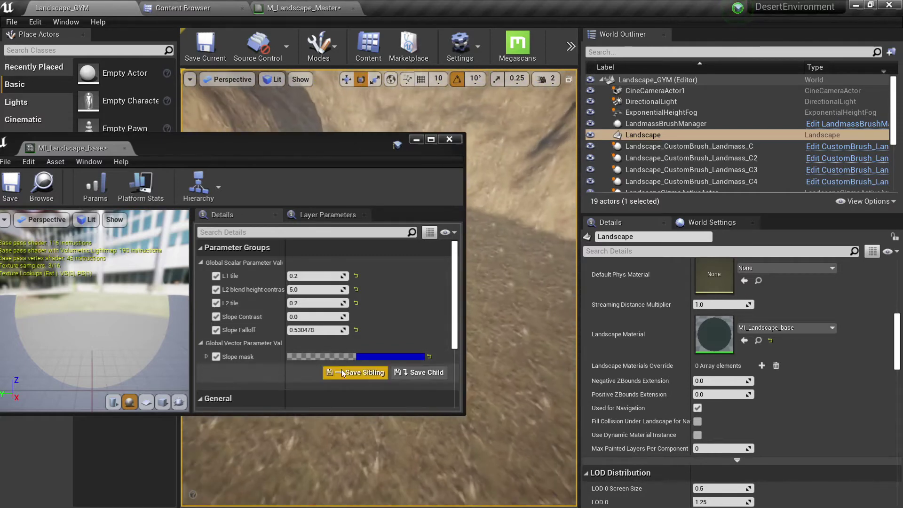
{"action": "left_click", "coordinate": [329, 317]}
{"action": "type", "text": "1"}
{"action": "key", "text": "Return"}
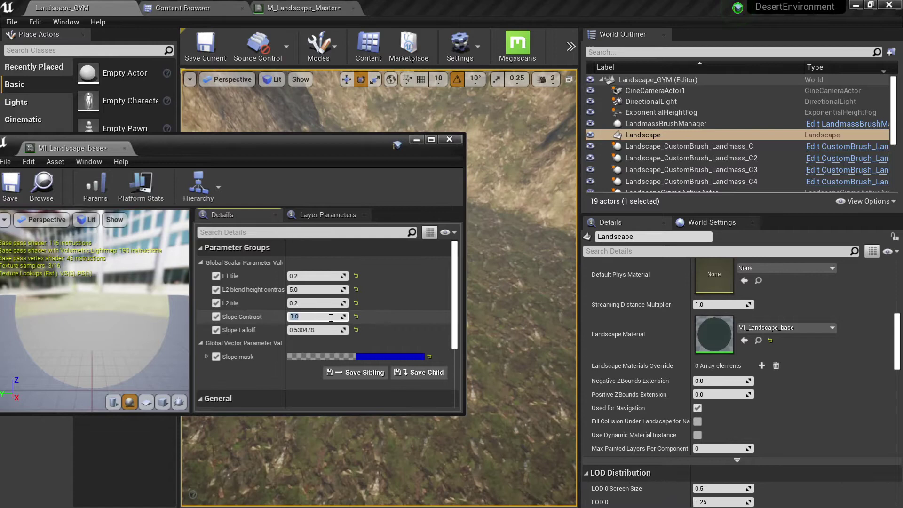
- Narrow the MI_Landscape_base window and show the level viewport full screen, facing the rocky slope
{"action": "mouse_move", "coordinate": [529, 252]}
{"action": "right_mouse_down"}
{"action": "mouse_move", "coordinate": [534, 230]}
{"action": "mouse_move", "coordinate": [521, 245]}
{"action": "mouse_move", "coordinate": [529, 252]}
{"action": "right_mouse_up"}
{"action": "left_click_drag", "start_coordinate": [364, 138], "coordinate": [366, 119]}
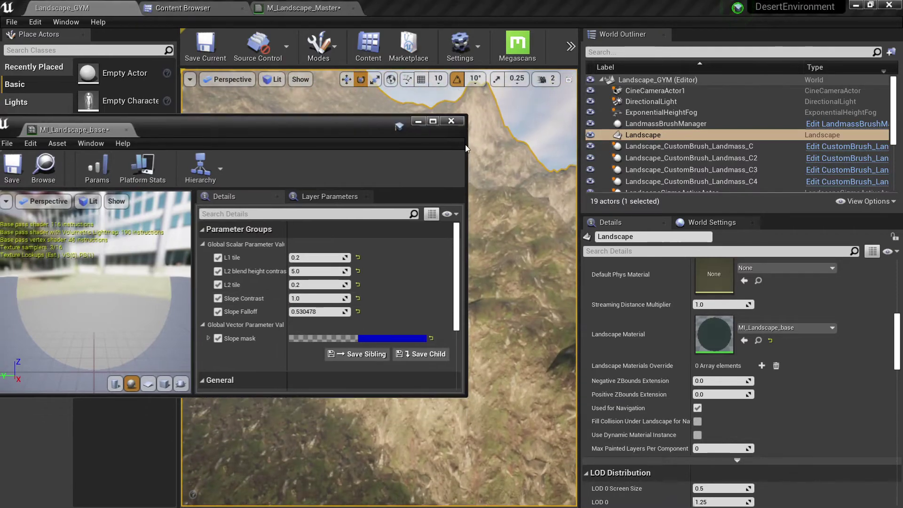
{"action": "left_click_drag", "start_coordinate": [467, 145], "coordinate": [358, 145]}
{"action": "mouse_move", "coordinate": [531, 222]}
{"action": "right_mouse_down"}
{"action": "mouse_move", "coordinate": [548, 228]}
{"action": "mouse_move", "coordinate": [527, 231]}
{"action": "right_mouse_up"}
{"action": "key", "text": "F11"}
{"action": "mouse_move", "coordinate": [486, 308]}
{"action": "right_mouse_down"}
{"action": "mouse_move", "coordinate": [488, 291]}
{"action": "mouse_move", "coordinate": [485, 309]}
{"action": "right_mouse_up"}
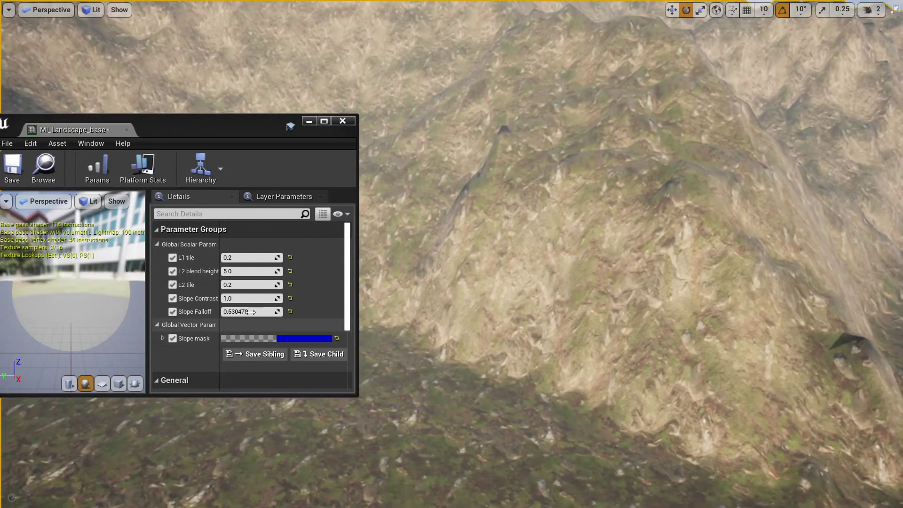
- Raise Slope Contrast to about 2.34 and inspect the blend on the rocky slope up close
{"action": "left_click_drag", "start_coordinate": [252, 301], "coordinate": [264, 301]}
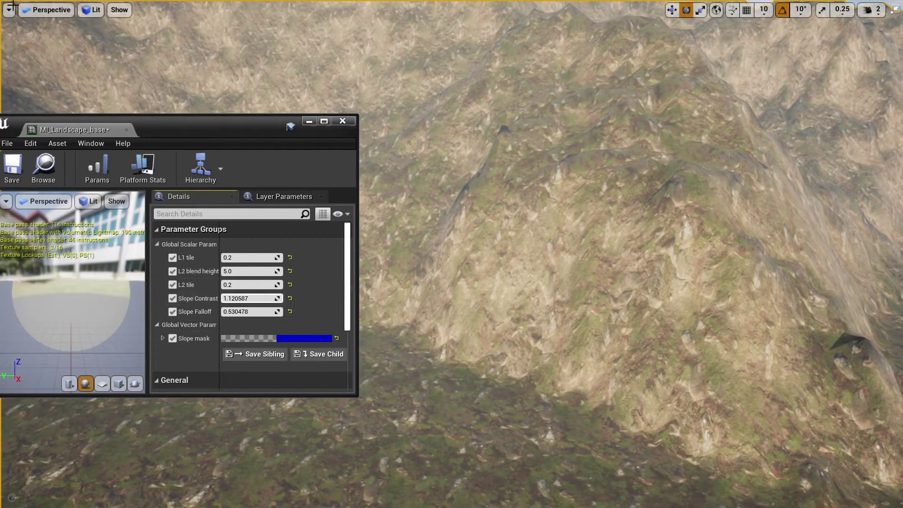
{"action": "left_click", "coordinate": [9, 10]}
{"action": "left_click", "coordinate": [474, 273]}
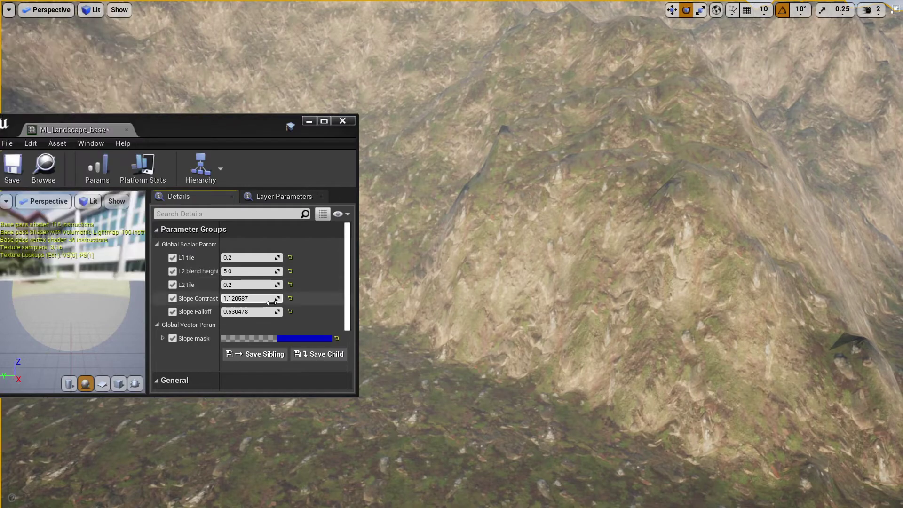
{"action": "left_click_drag", "start_coordinate": [272, 301], "coordinate": [273, 302]}
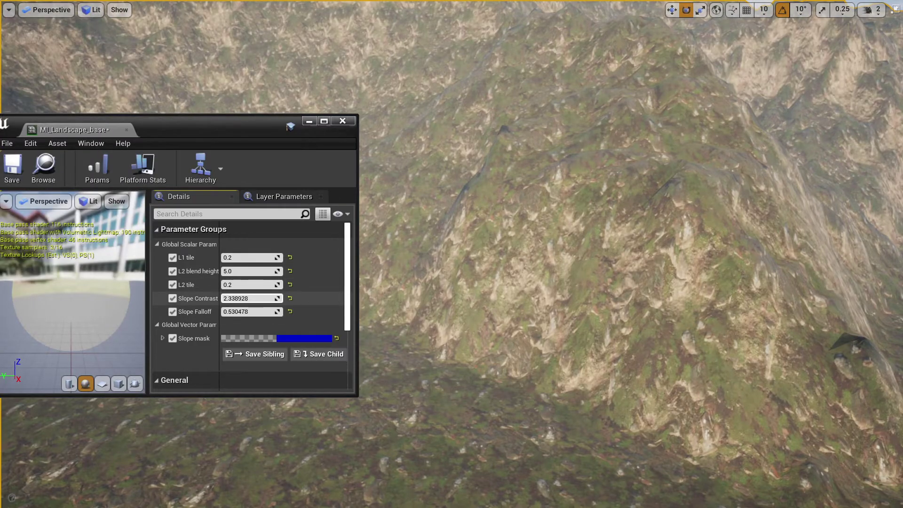
{"action": "right_click_drag", "start_coordinate": [475, 277], "coordinate": [515, 293]}
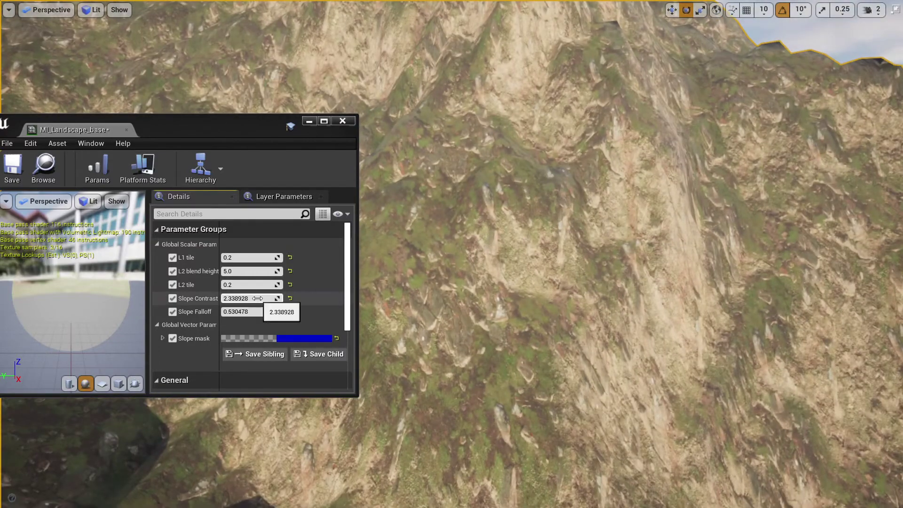
- Set Slope Falloff to about 0.576 and Slope Contrast to about 5.82, checking the mountainside
{"action": "left_click_drag", "start_coordinate": [255, 313], "coordinate": [258, 315]}
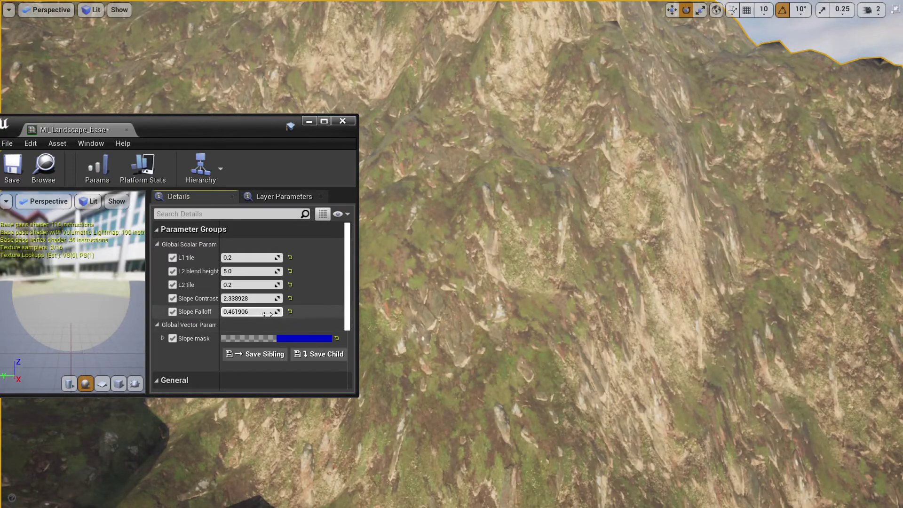
{"action": "left_click_drag", "start_coordinate": [267, 314], "coordinate": [306, 298]}
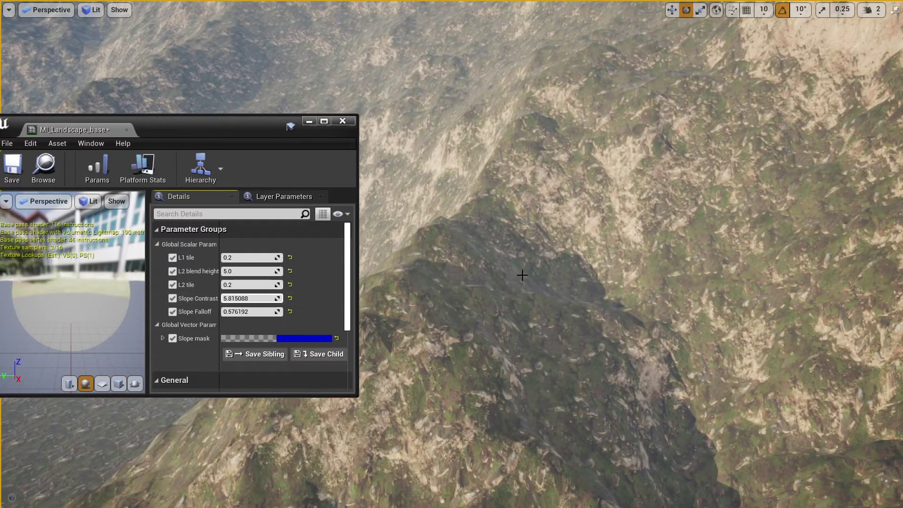
{"action": "right_click_drag", "start_coordinate": [522, 274], "coordinate": [531, 301]}
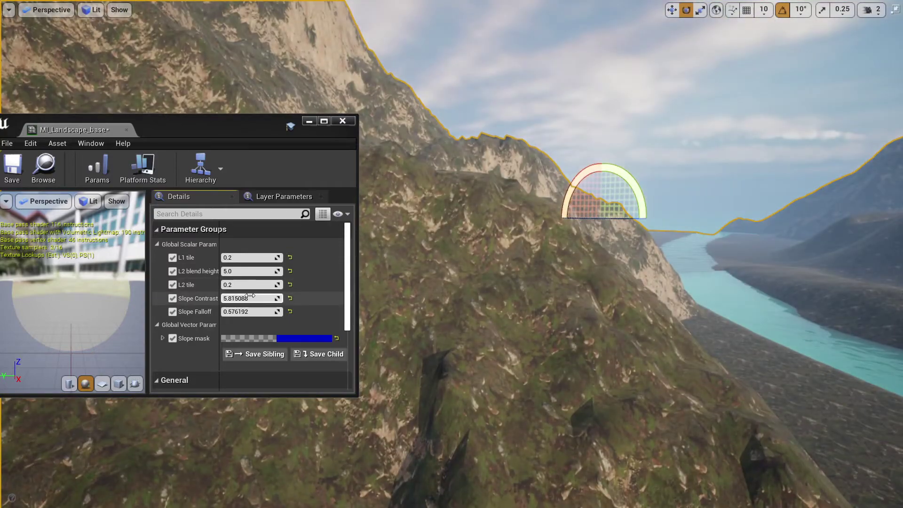
- Set Slope Contrast to 3, and try Slope Falloff at 0.3 and then 0.4
{"action": "left_click", "coordinate": [251, 296]}
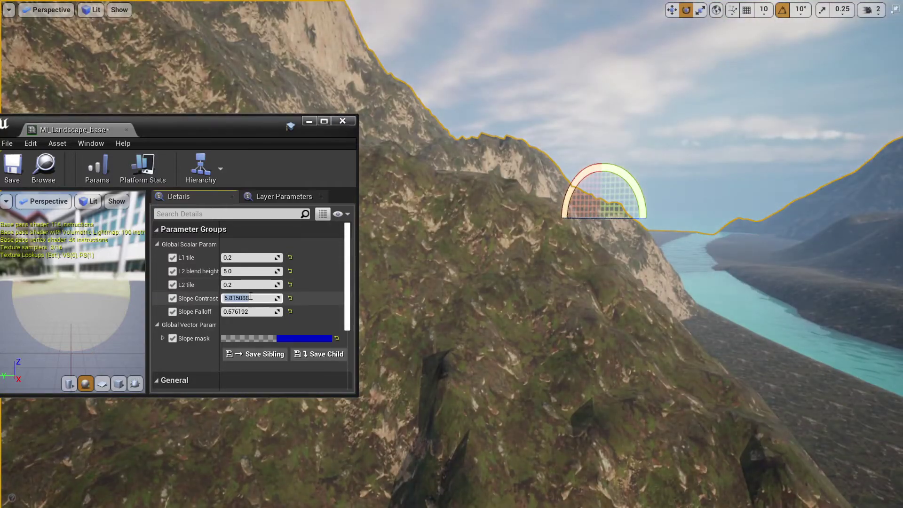
{"action": "left_click", "coordinate": [271, 311]}
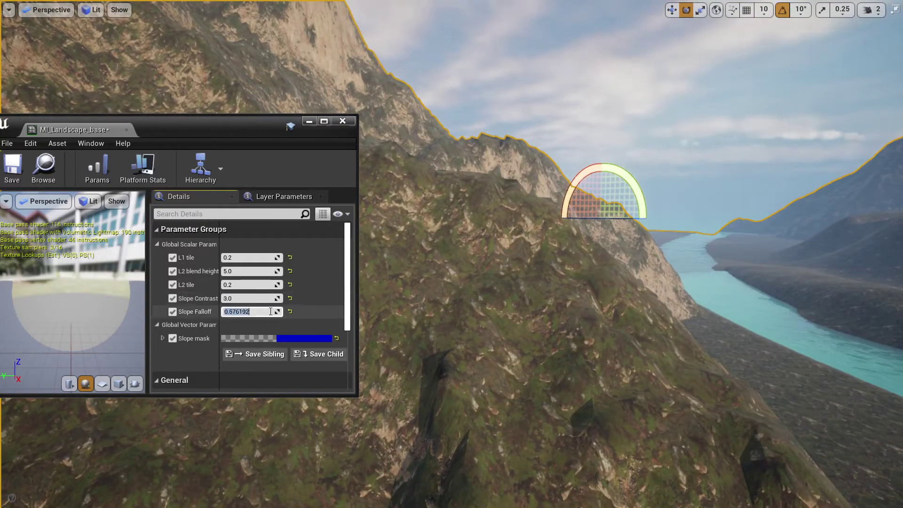
{"action": "type", "text": "0.3"}
{"action": "key", "text": "Return"}
{"action": "type", "text": "0."}
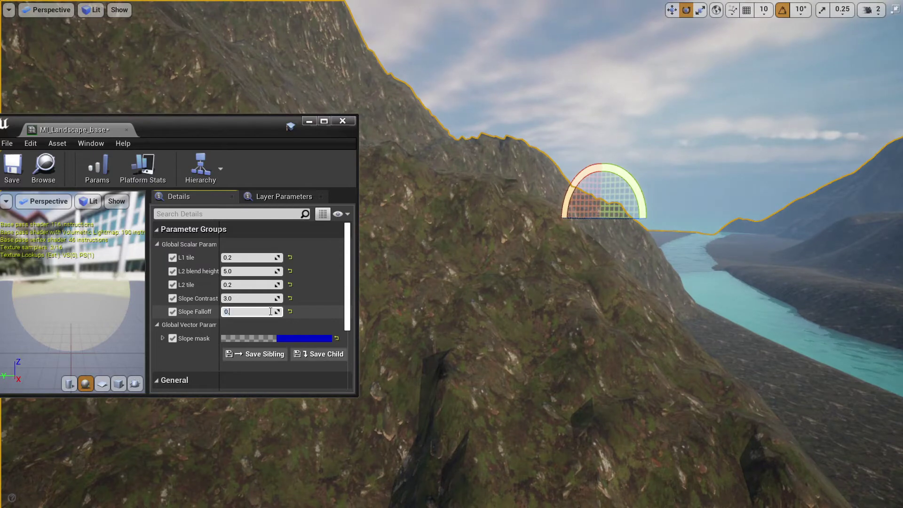
{"action": "type", "text": "4"}
{"action": "key", "text": "Return"}
- Adjust Slope Falloff to about 0.659 while checking the surrounding mountains, and save MI_Landscape_base
{"action": "left_click_drag", "start_coordinate": [277, 311], "coordinate": [279, 312]}
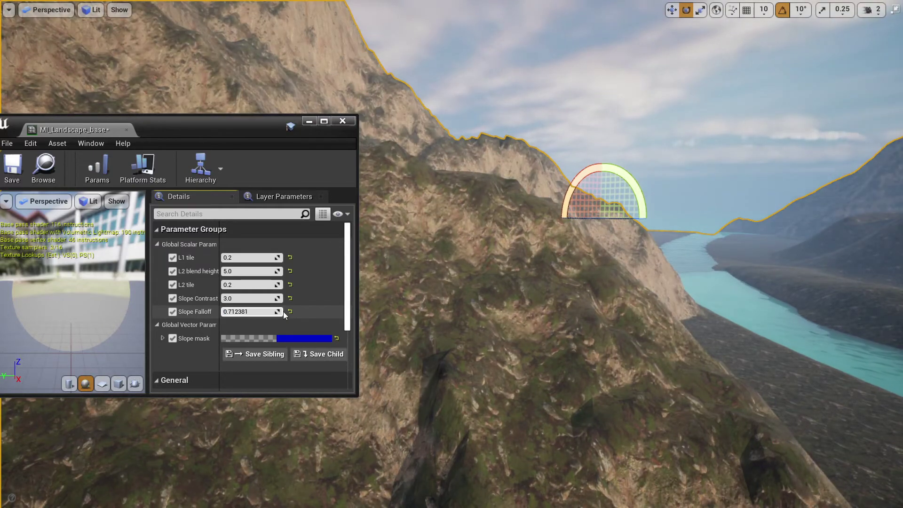
{"action": "left_click_drag", "start_coordinate": [277, 311], "coordinate": [281, 311]}
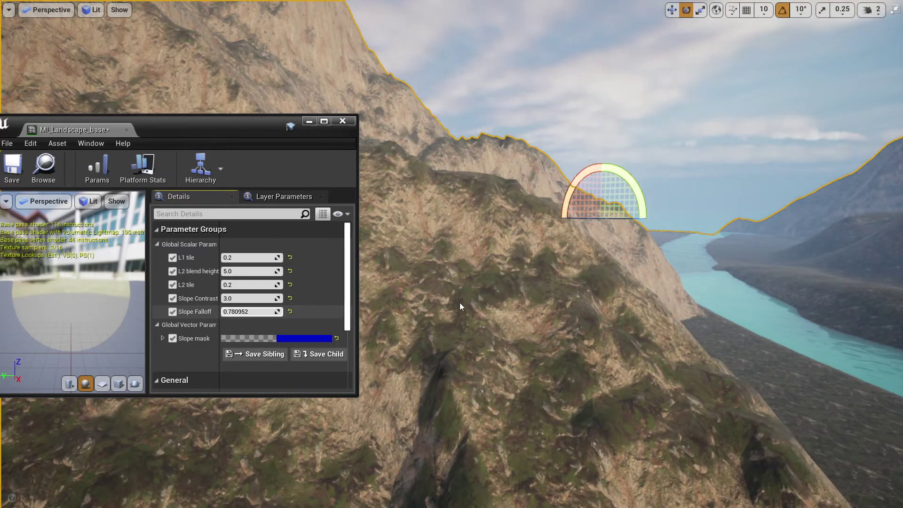
{"action": "right_click_drag", "start_coordinate": [461, 307], "coordinate": [484, 308]}
{"action": "mouse_move", "coordinate": [261, 311]}
{"action": "left_mouse_down"}
{"action": "mouse_move", "coordinate": [249, 311]}
{"action": "mouse_move", "coordinate": [276, 311]}
{"action": "left_mouse_up"}
{"action": "key", "text": "Return"}
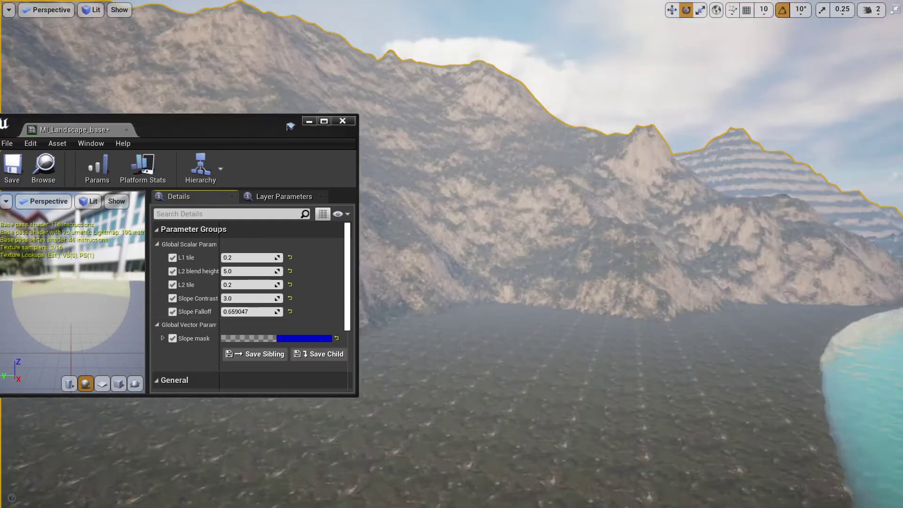
{"action": "right_click_drag", "start_coordinate": [460, 306], "coordinate": [604, 331]}
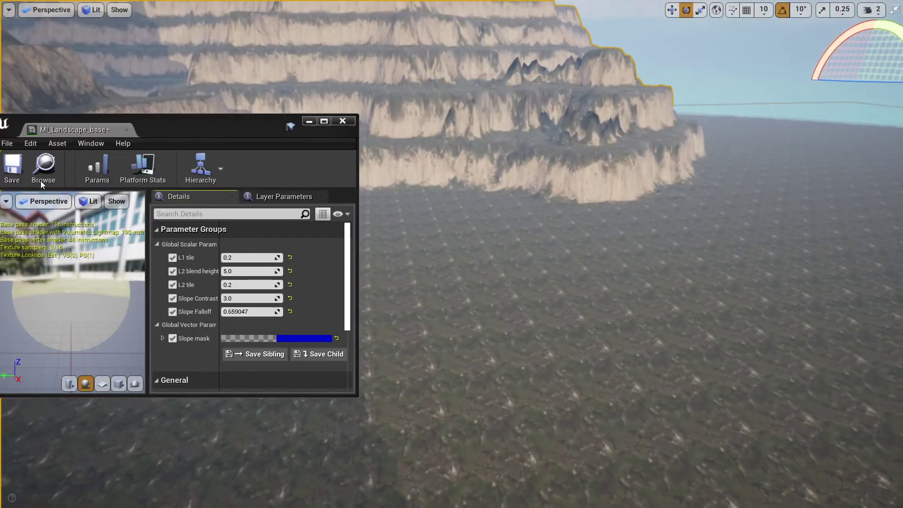
{"action": "left_click", "coordinate": [13, 170]}
{"action": "right_click_drag", "start_coordinate": [506, 241], "coordinate": [790, 256]}
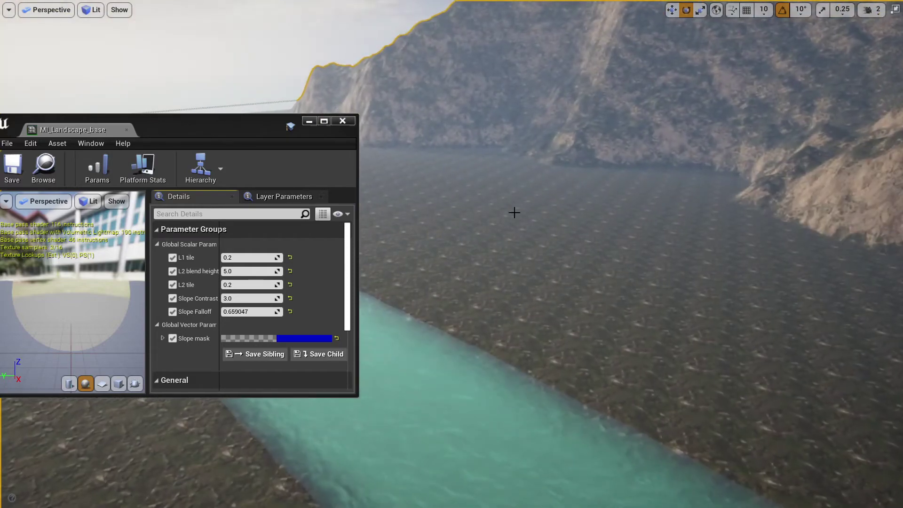
- Leave the full-screen viewport and switch the editor to Landscape mode
{"action": "key", "text": "F11"}
{"action": "left_click", "coordinate": [319, 47]}
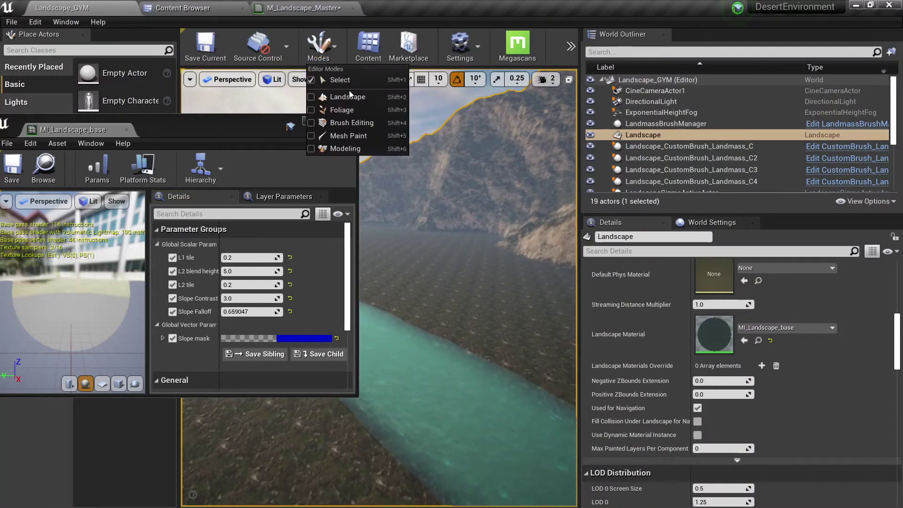
{"action": "left_click", "coordinate": [350, 96]}
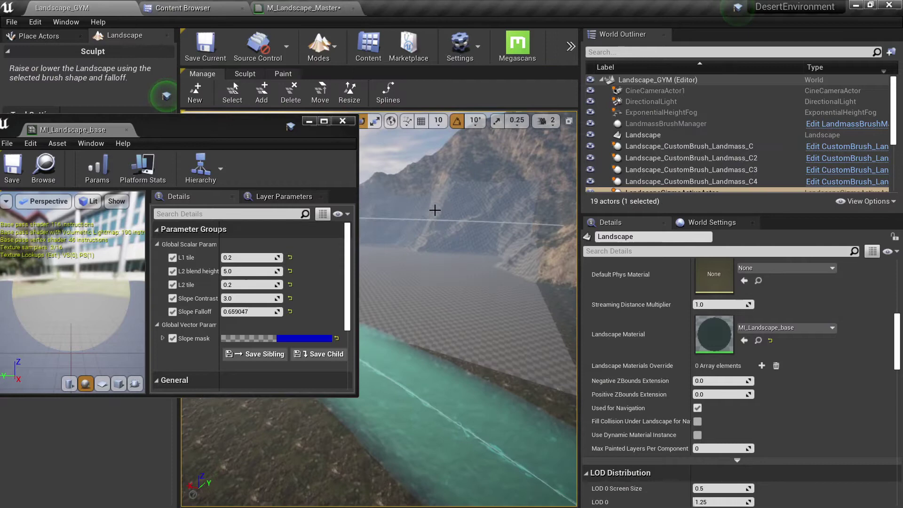
- Activate the landscape Sculpt tools, dock the MI_Landscape_base editor beside the other open assets, and return to the Landscape_GYM level
{"action": "left_click", "coordinate": [245, 74]}
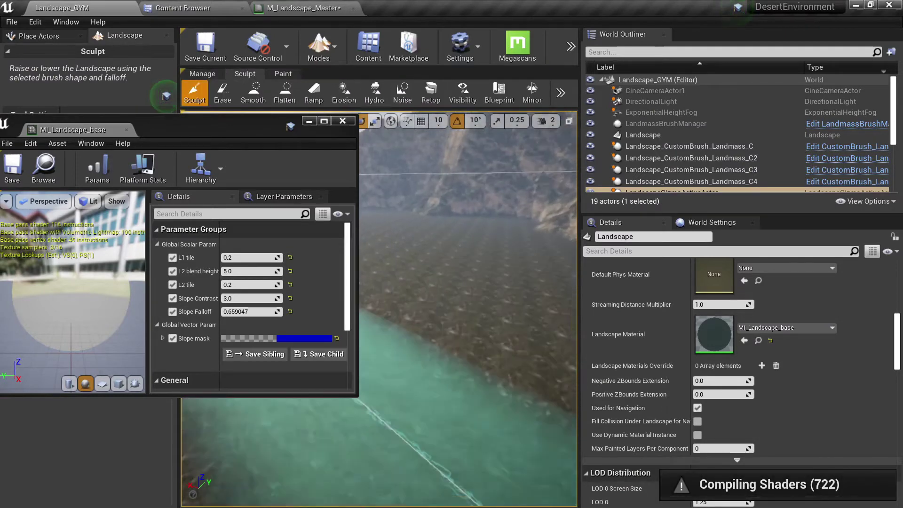
{"action": "right_click_drag", "start_coordinate": [451, 292], "coordinate": [560, 289]}
{"action": "key", "text": "w"}
{"action": "left_click_drag", "start_coordinate": [84, 130], "coordinate": [397, 4]}
{"action": "left_click", "coordinate": [301, 4]}
{"action": "left_click", "coordinate": [107, 4]}
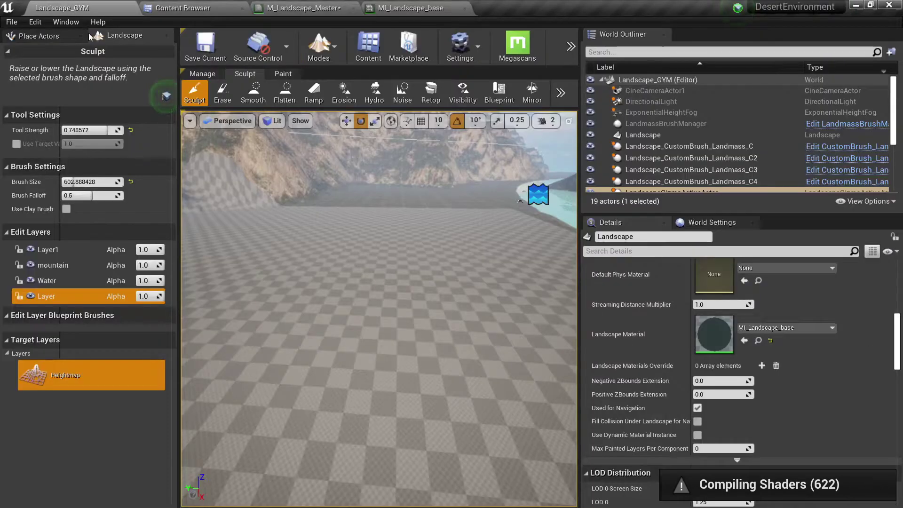
- Sculpt a steep, rounded mound on the flat plain near the river and check the rock blending on its sides
{"action": "right_click_drag", "start_coordinate": [369, 312], "coordinate": [409, 331]}
{"action": "key", "text": "s"}
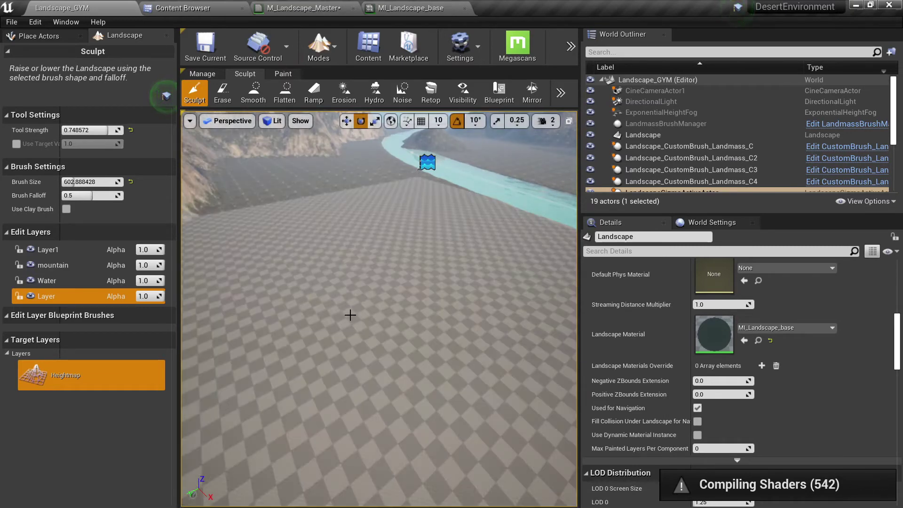
{"action": "left_click", "coordinate": [352, 316]}
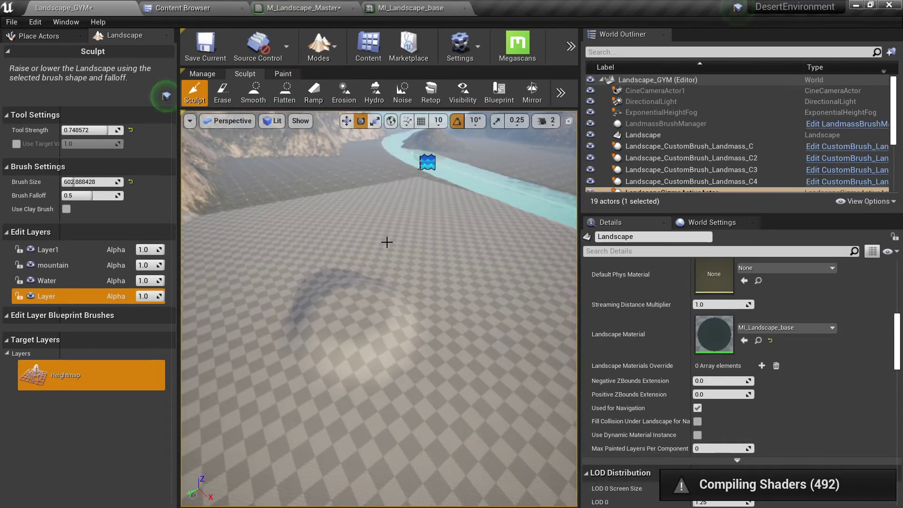
{"action": "right_click_drag", "start_coordinate": [383, 271], "coordinate": [357, 298]}
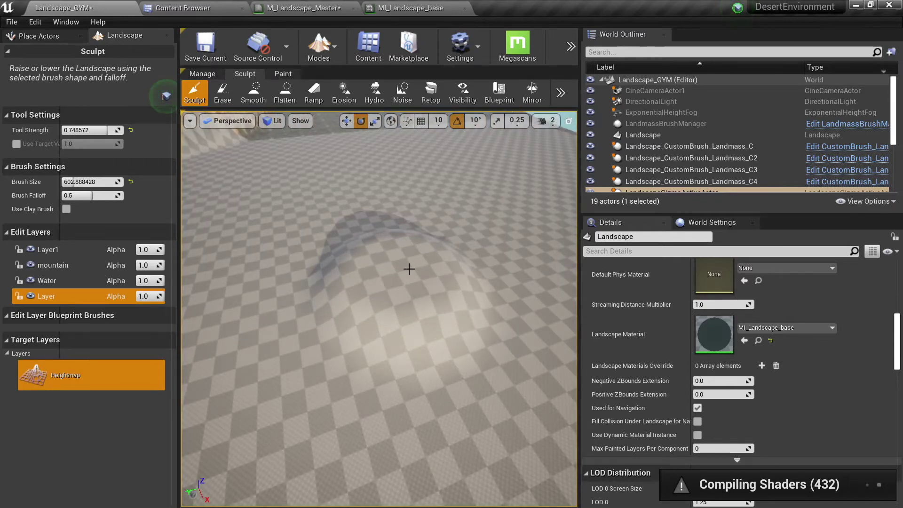
{"action": "left_click_drag", "start_coordinate": [408, 269], "coordinate": [408, 249]}
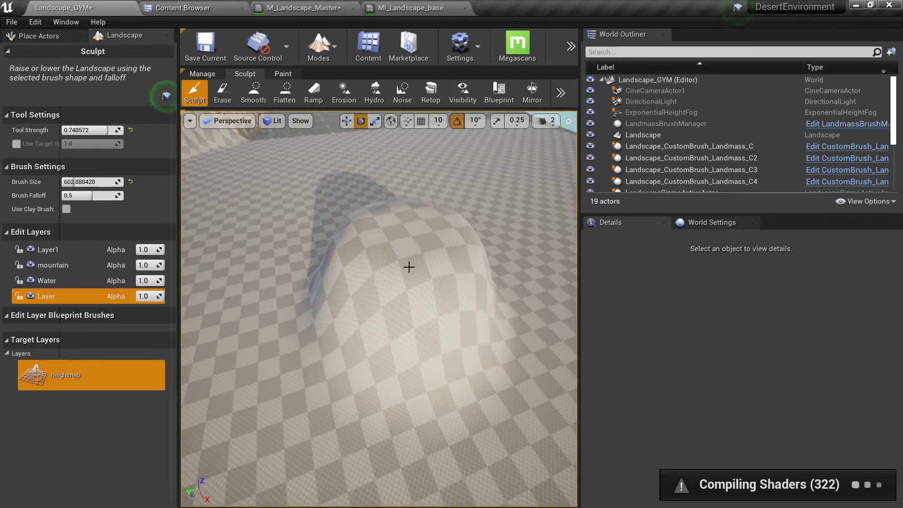
{"action": "right_click_drag", "start_coordinate": [409, 267], "coordinate": [454, 195]}
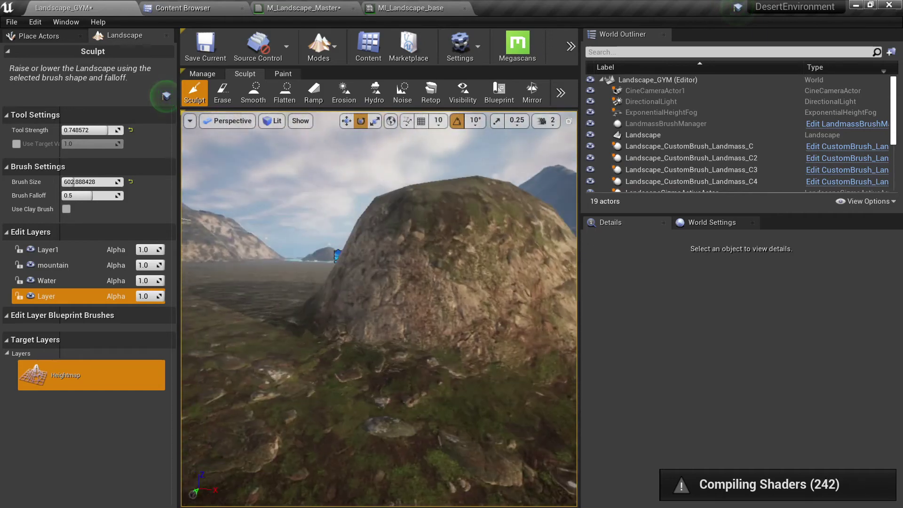
{"action": "right_click_drag", "start_coordinate": [379, 282], "coordinate": [458, 329]}
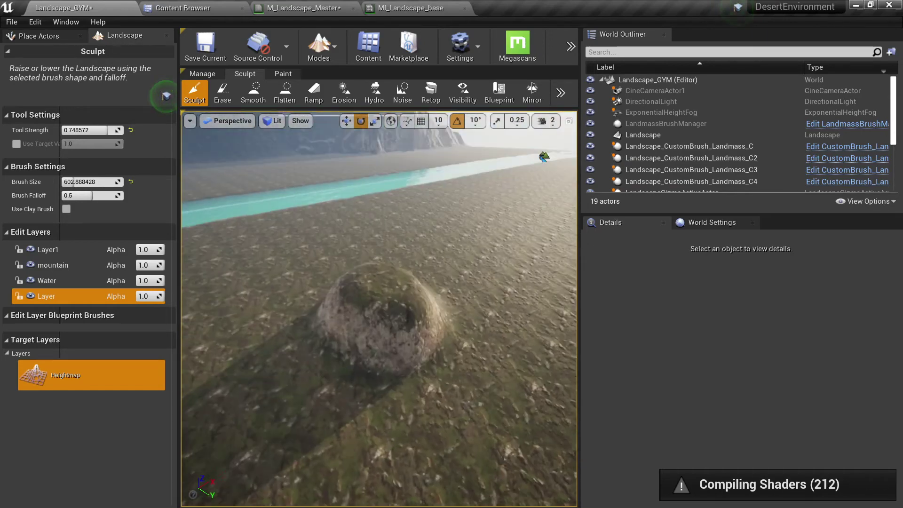
- Raise a second, pointed mound directly beside the first one and inspect both from the shaded side
{"action": "key", "text": "w"}
{"action": "right_click_drag", "start_coordinate": [346, 233], "coordinate": [381, 245]}
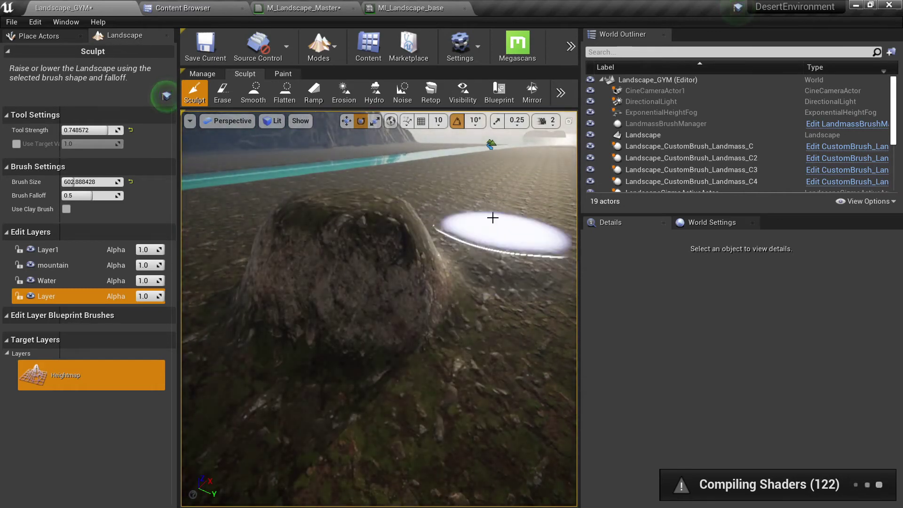
{"action": "left_click_drag", "start_coordinate": [514, 202], "coordinate": [494, 187]}
{"action": "mouse_move", "coordinate": [494, 187]}
{"action": "right_mouse_down"}
{"action": "mouse_move", "coordinate": [520, 172]}
{"action": "mouse_move", "coordinate": [540, 181]}
{"action": "right_mouse_up"}
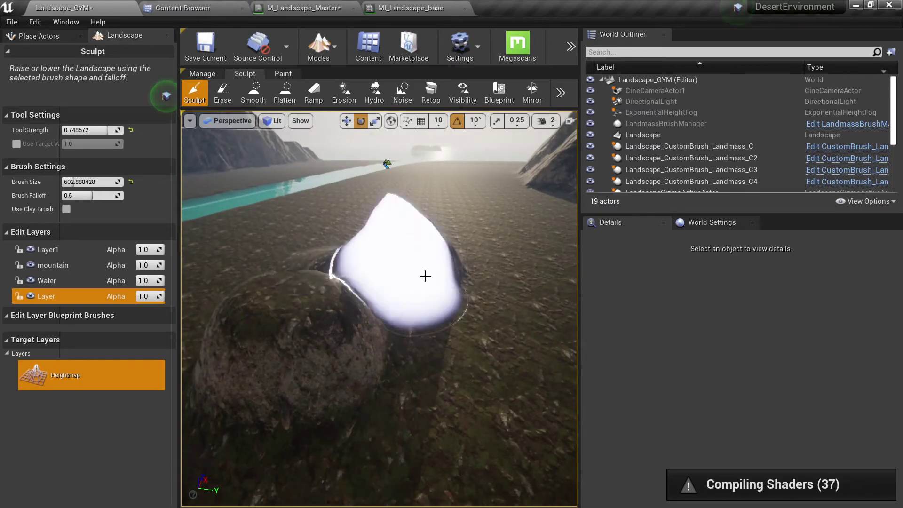
{"action": "key", "text": "a"}
{"action": "right_click_drag", "start_coordinate": [471, 256], "coordinate": [552, 264]}
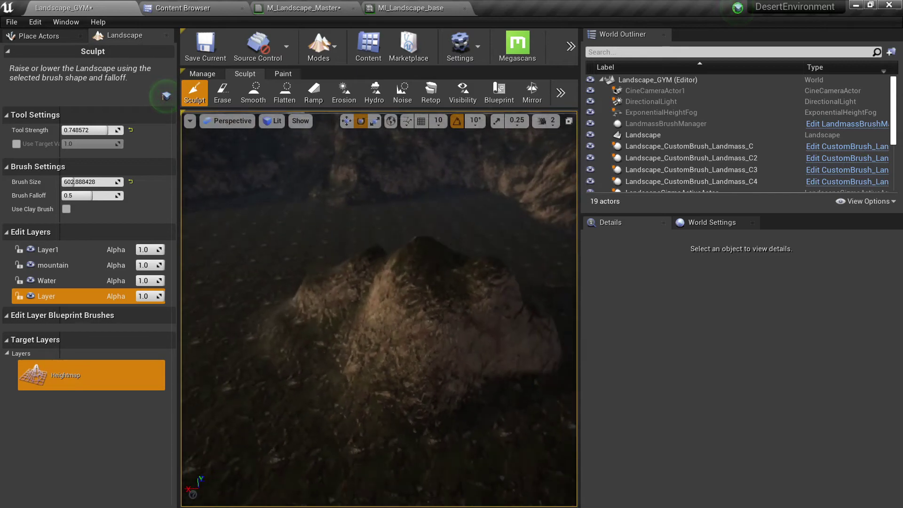
- Flatten the tops of the sculpted mounds into a steep-sided plateau with the Flatten tool, and save the level
{"action": "left_click", "coordinate": [284, 93]}
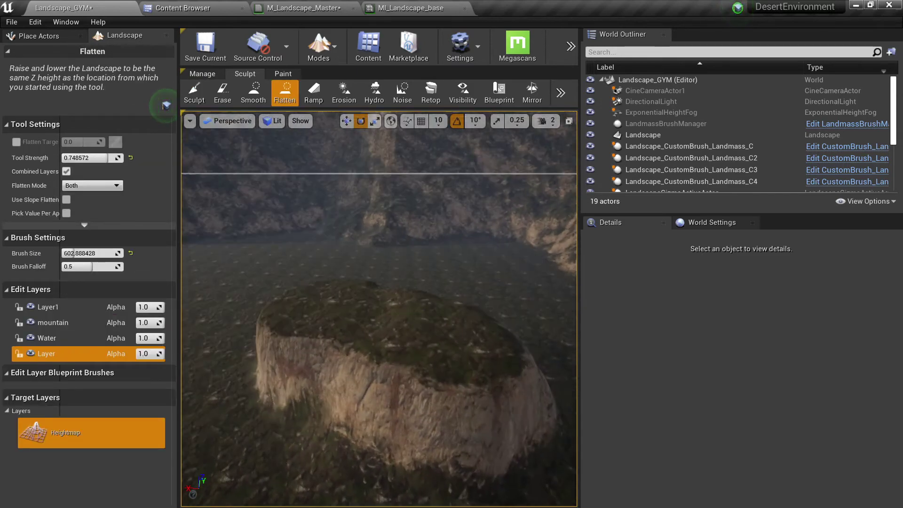
{"action": "right_click_drag", "start_coordinate": [379, 309], "coordinate": [513, 301]}
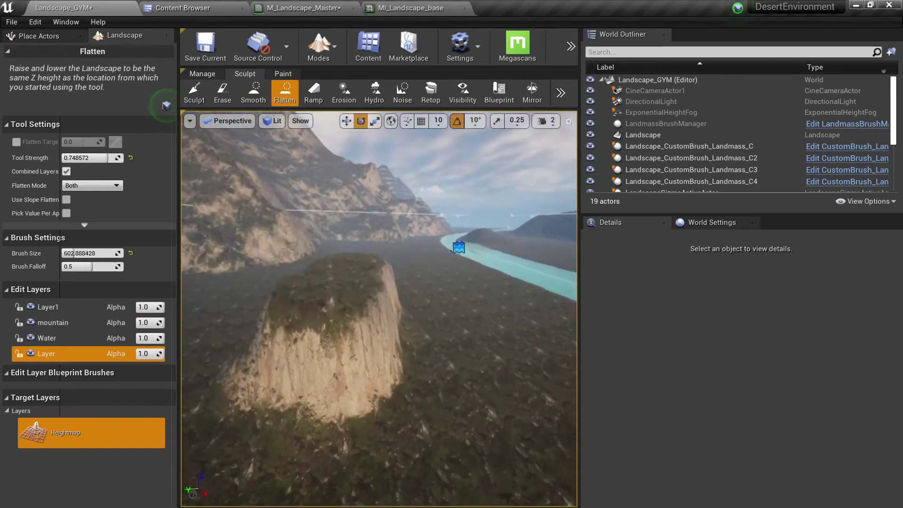
{"action": "key", "text": "ctrl+s"}
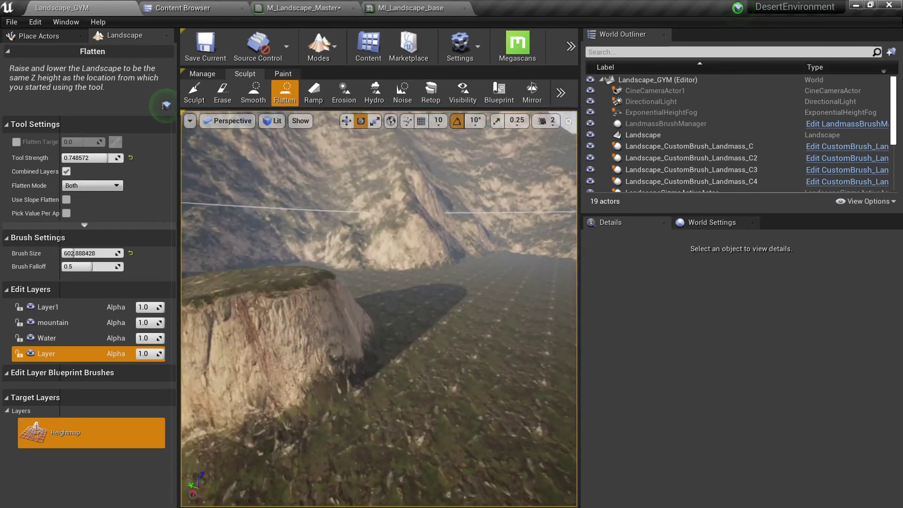
- Examine the slope-based ground and rock blending on the plateau, the plain and the surrounding mountains
{"action": "right_click_drag", "start_coordinate": [379, 308], "coordinate": [527, 296]}
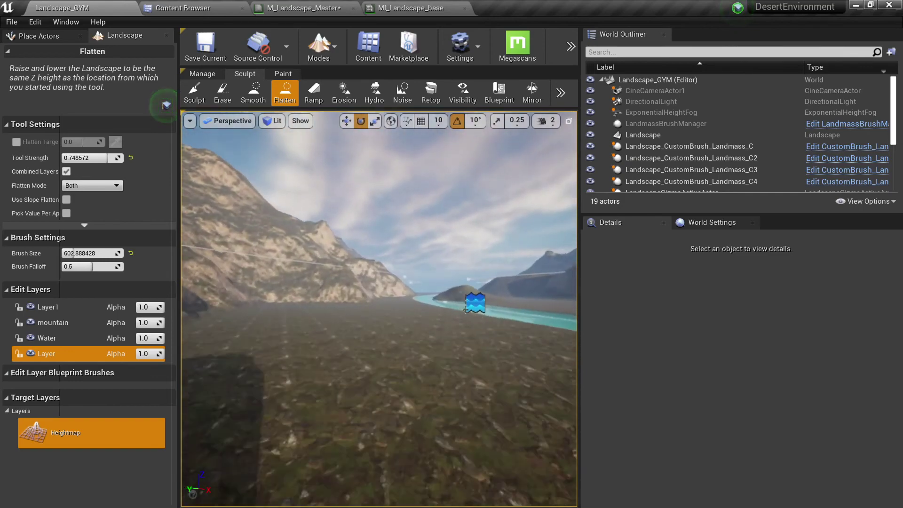
{"action": "right_click_drag", "start_coordinate": [465, 309], "coordinate": [466, 309]}
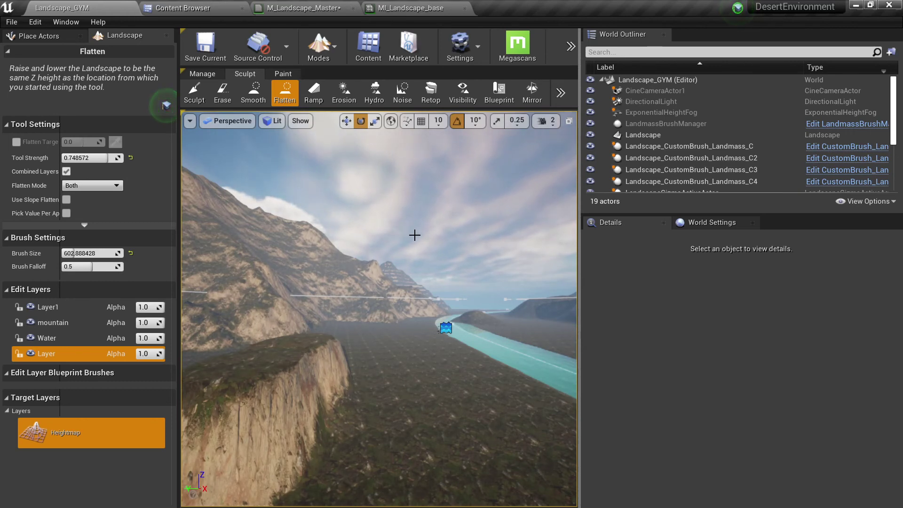
{"action": "mouse_move", "coordinate": [353, 233]}
{"action": "right_mouse_down"}
{"action": "mouse_move", "coordinate": [306, 234]}
{"action": "mouse_move", "coordinate": [354, 248]}
{"action": "mouse_move", "coordinate": [345, 235]}
{"action": "right_mouse_up"}
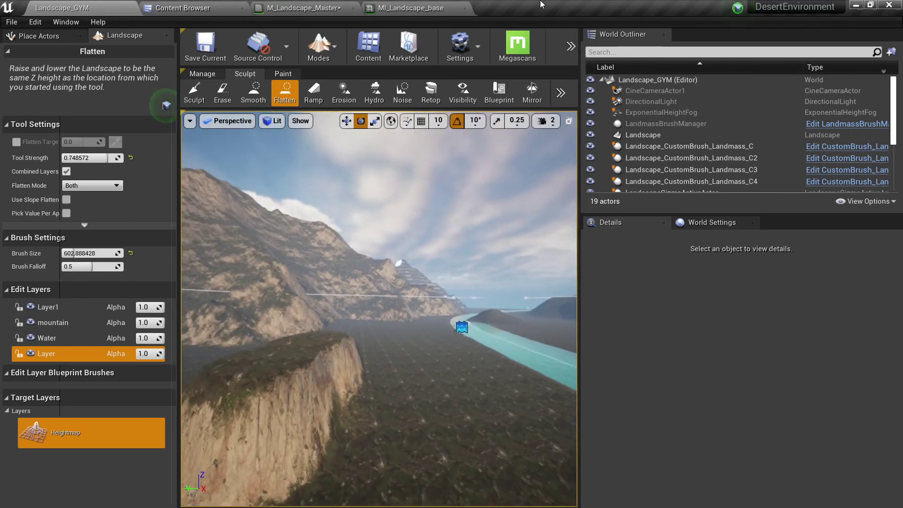
{"action": "mouse_move", "coordinate": [401, 272]}
{"action": "right_mouse_down"}
{"action": "mouse_move", "coordinate": [439, 292]}
{"action": "mouse_move", "coordinate": [384, 263]}
{"action": "mouse_move", "coordinate": [410, 284]}
{"action": "mouse_move", "coordinate": [403, 272]}
{"action": "right_mouse_up"}
{"action": "key", "text": "a"}
{"action": "key", "text": "w"}
{"action": "key", "text": "q"}
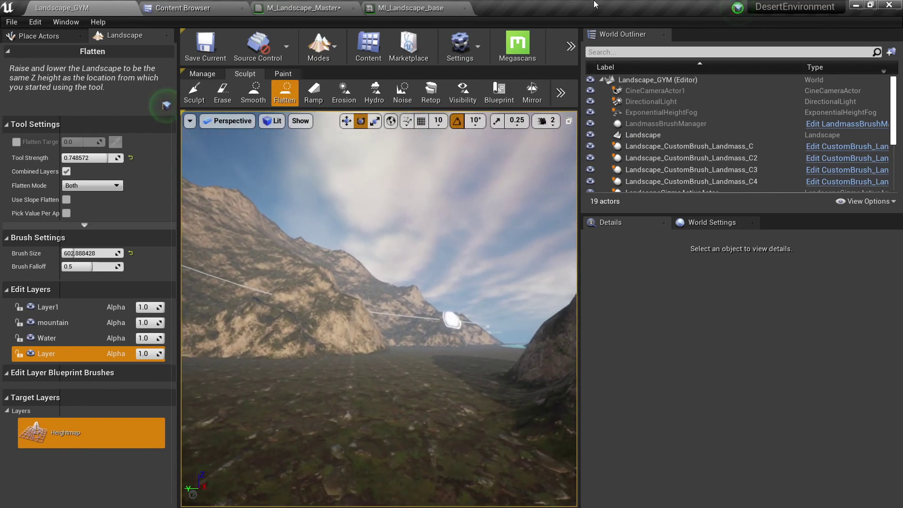